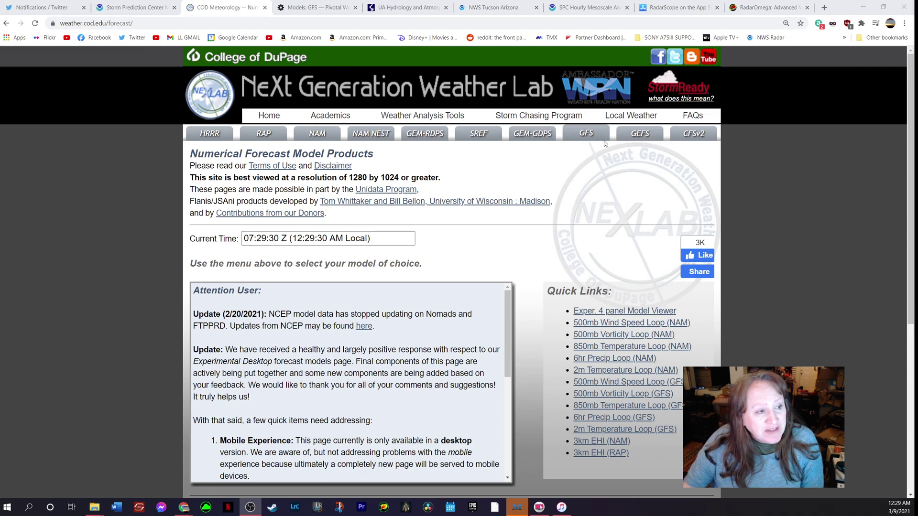
- Open the GFS model's 500mb Wind Speed forecast map for the continental US
{"action": "left_click", "coordinate": [587, 137]}
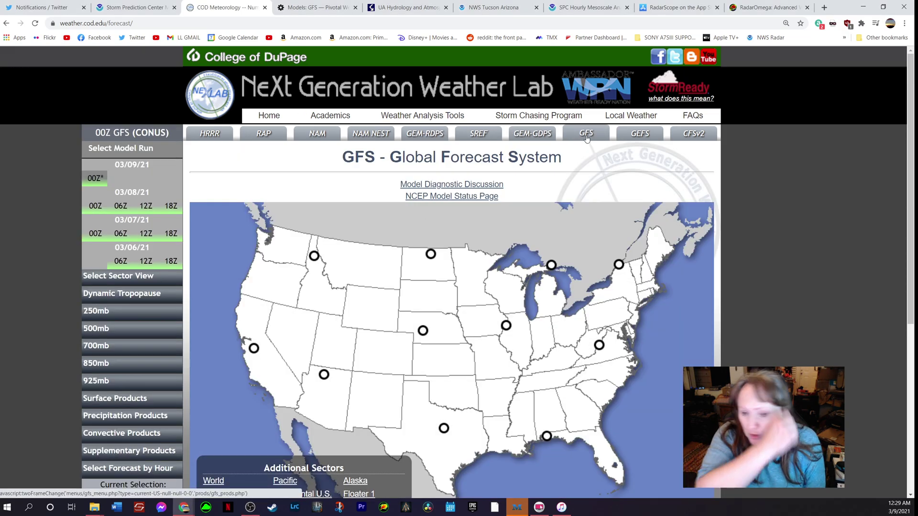
{"action": "scroll", "coordinate": [534, 230], "scroll_direction": "down", "scroll_amount": 1}
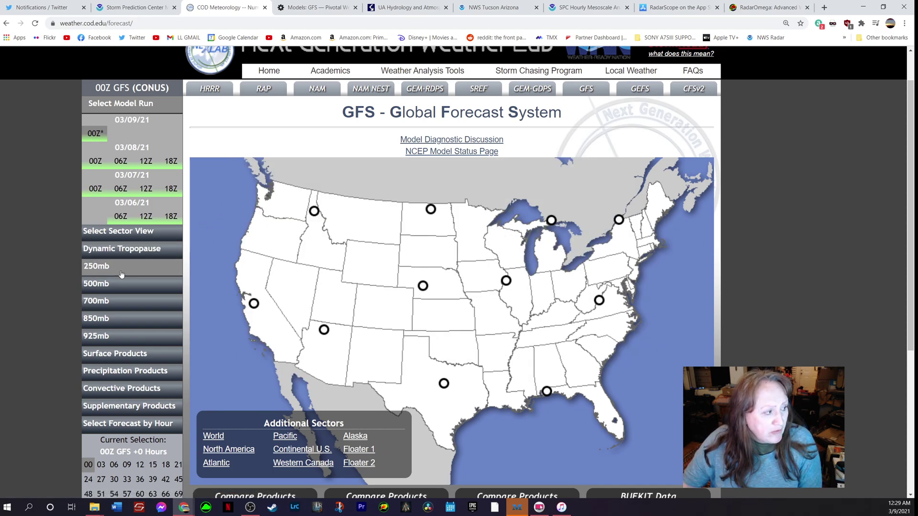
{"action": "left_click", "coordinate": [127, 287]}
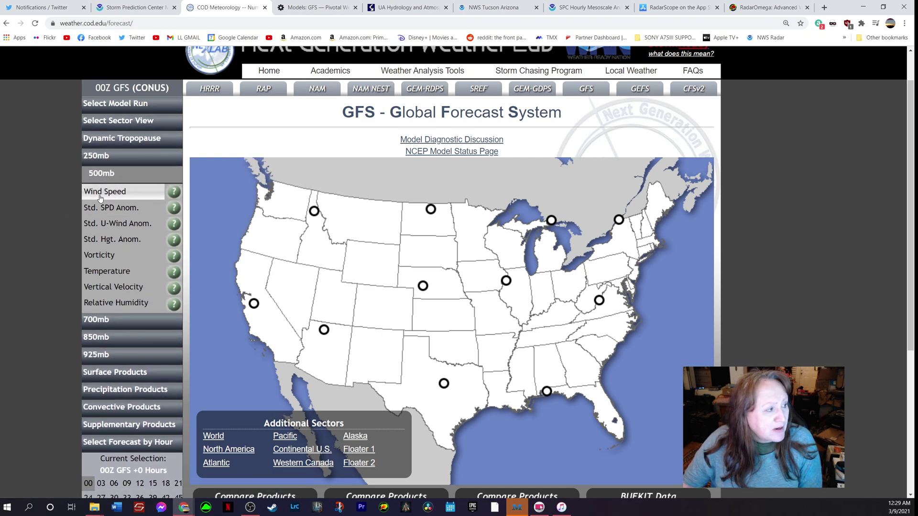
{"action": "left_click", "coordinate": [128, 192]}
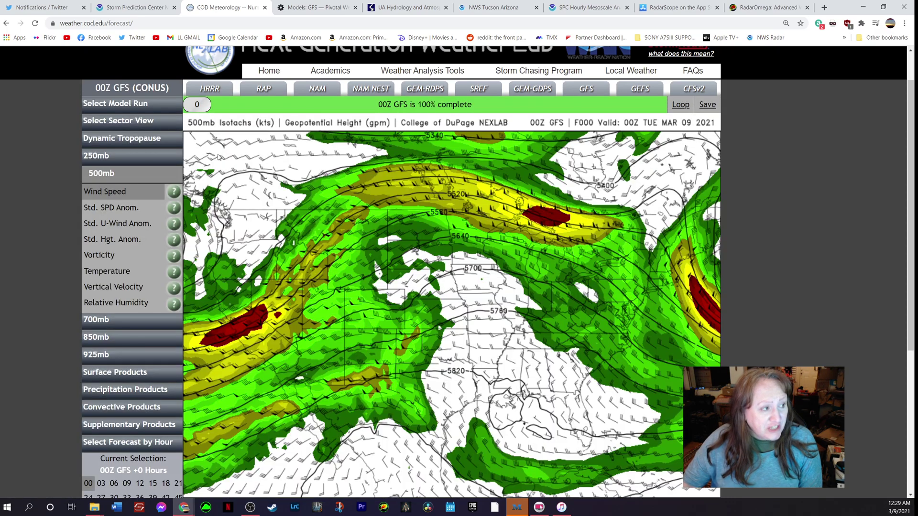
- Scan the 500mb wind forecast out to hour 360, then return it to hour 0
{"action": "left_click", "coordinate": [207, 110]}
{"action": "left_click_drag", "start_coordinate": [207, 110], "coordinate": [116, 110]}
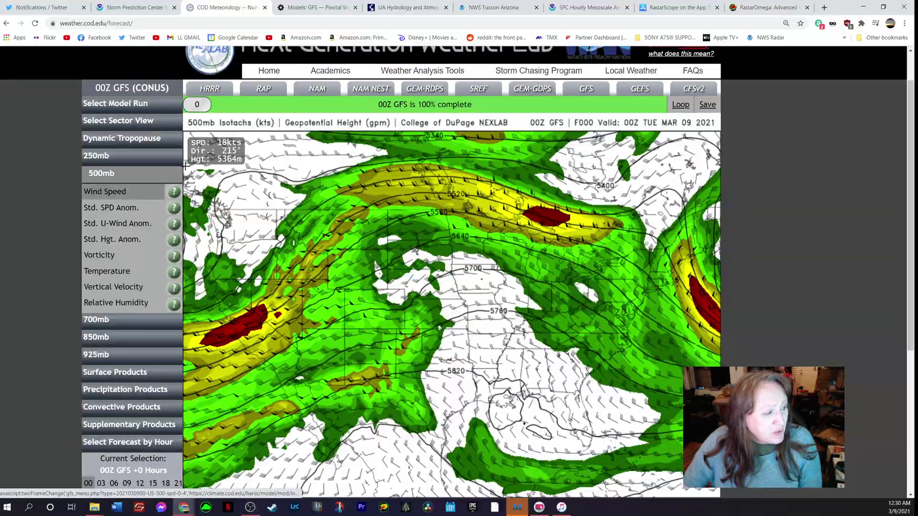
{"action": "left_click_drag", "start_coordinate": [197, 105], "coordinate": [255, 108]}
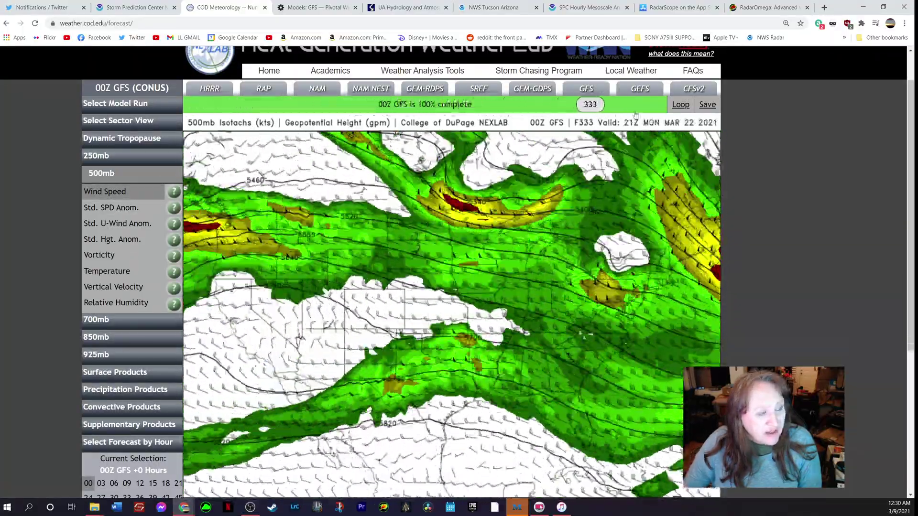
{"action": "left_click_drag", "start_coordinate": [590, 104], "coordinate": [197, 105]}
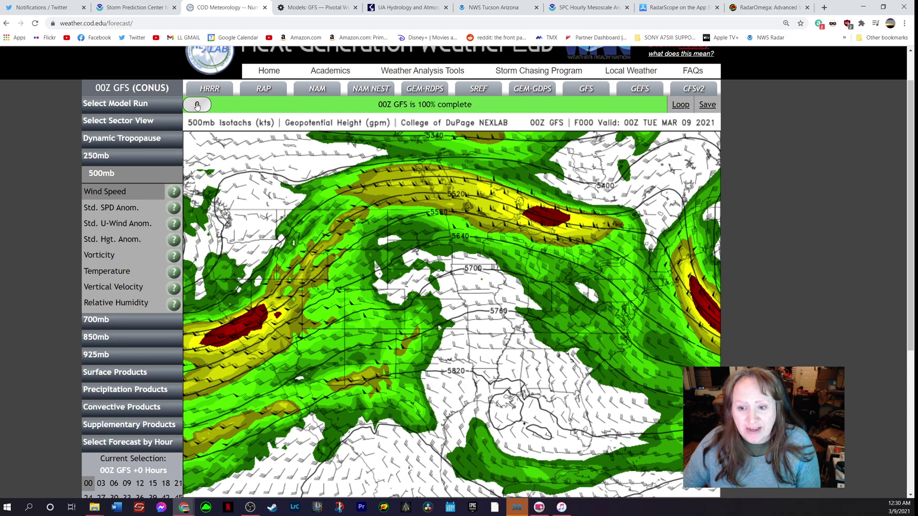
{"action": "left_click_drag", "start_coordinate": [197, 105], "coordinate": [236, 105]}
{"action": "left_click", "coordinate": [630, 105]}
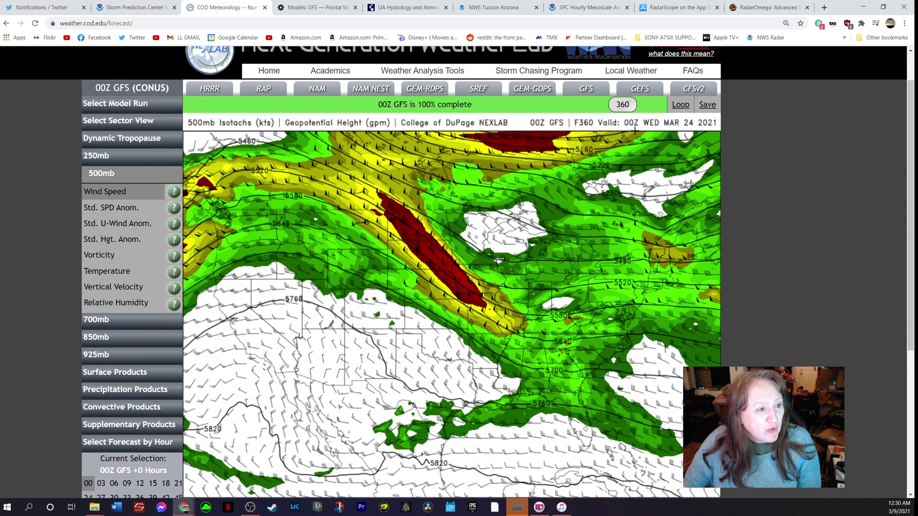
{"action": "left_click_drag", "start_coordinate": [526, 106], "coordinate": [191, 106]}
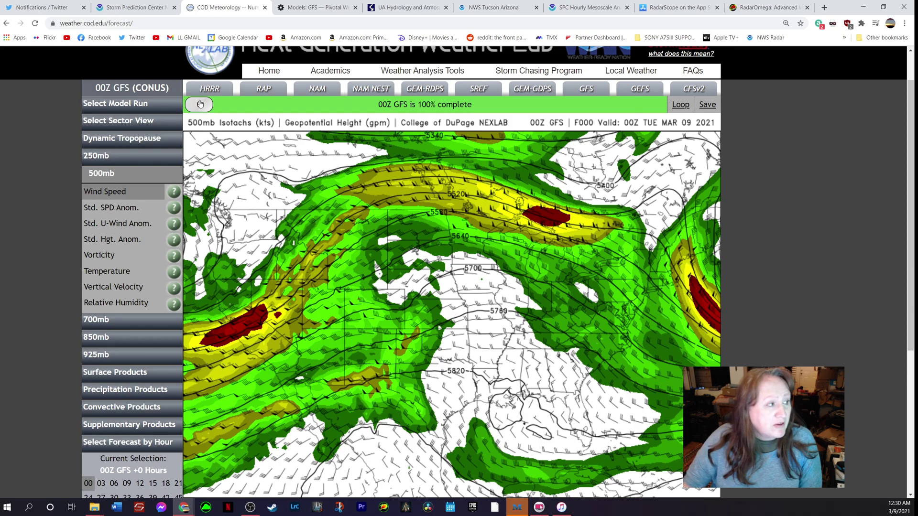
{"action": "mouse_move", "coordinate": [200, 104]}
{"action": "left_mouse_down"}
{"action": "mouse_move", "coordinate": [212, 105]}
{"action": "mouse_move", "coordinate": [199, 106]}
{"action": "left_mouse_up"}
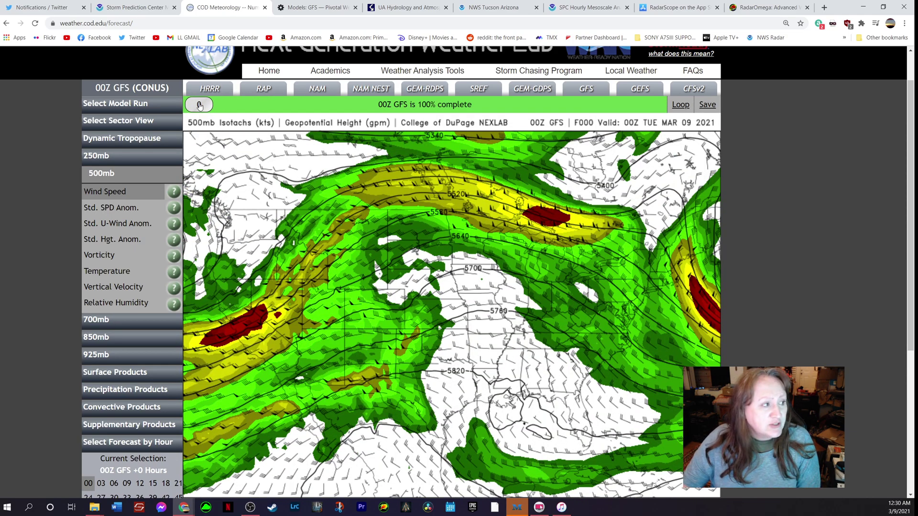
{"action": "left_click_drag", "start_coordinate": [200, 105], "coordinate": [197, 106]}
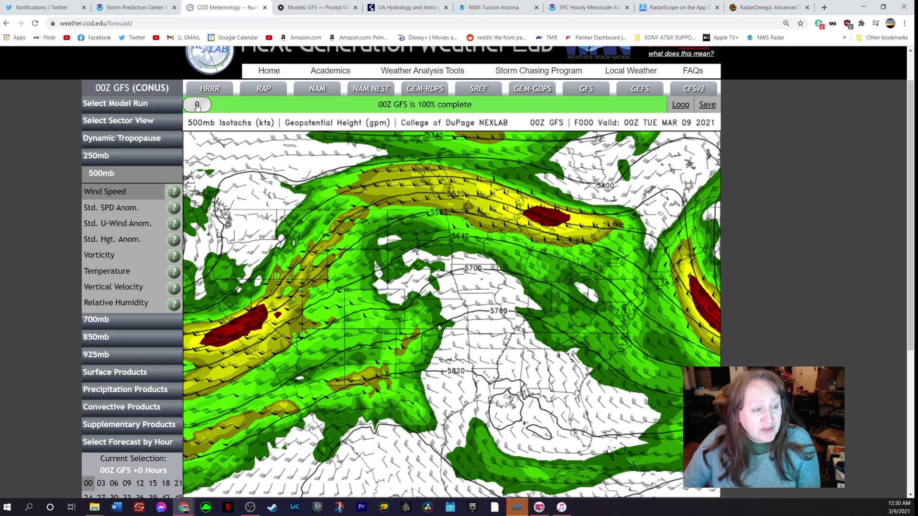
- Advance the 500mb wind forecast through hours 81 and 138 to hour 198
{"action": "left_click_drag", "start_coordinate": [197, 106], "coordinate": [292, 109]}
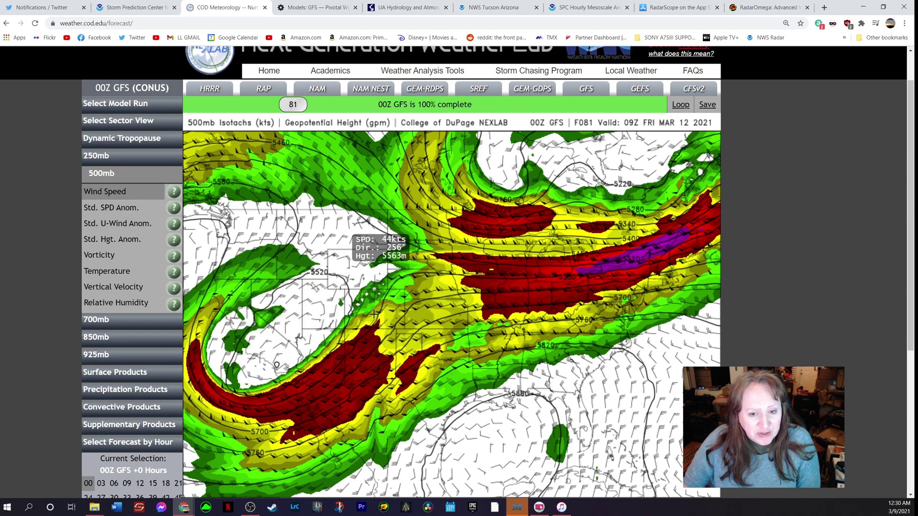
{"action": "left_click_drag", "start_coordinate": [293, 104], "coordinate": [361, 106]}
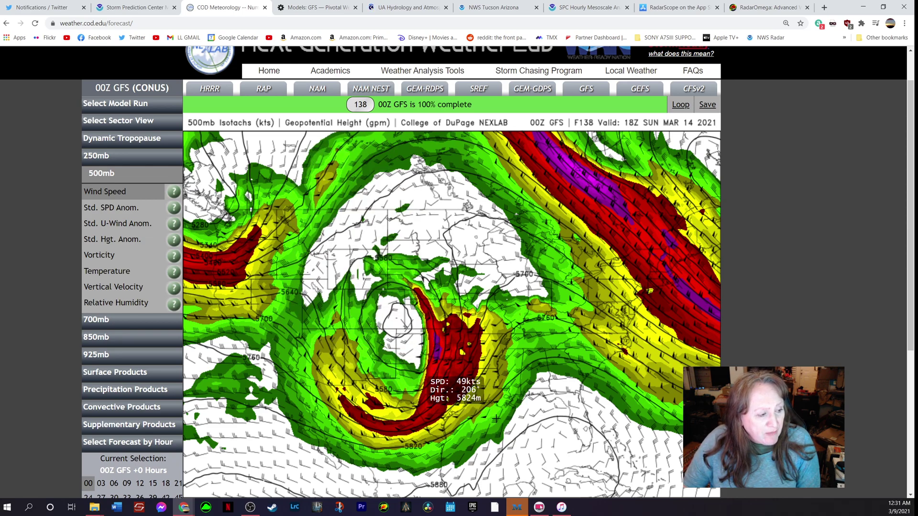
{"action": "left_click_drag", "start_coordinate": [363, 109], "coordinate": [431, 103]}
- Display the 2m Dewpoint/LI map from the GFS surface products
{"action": "scroll", "coordinate": [104, 239], "scroll_direction": "down", "scroll_amount": 1}
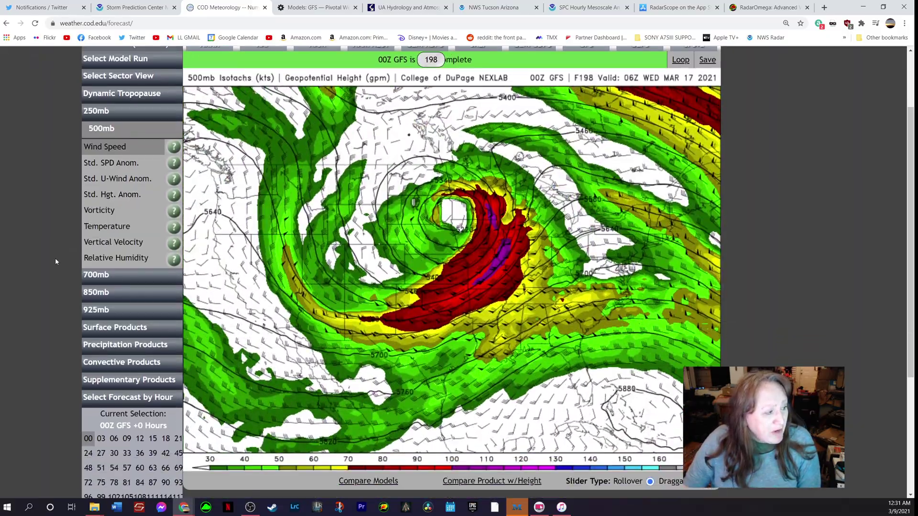
{"action": "left_click", "coordinate": [120, 328]}
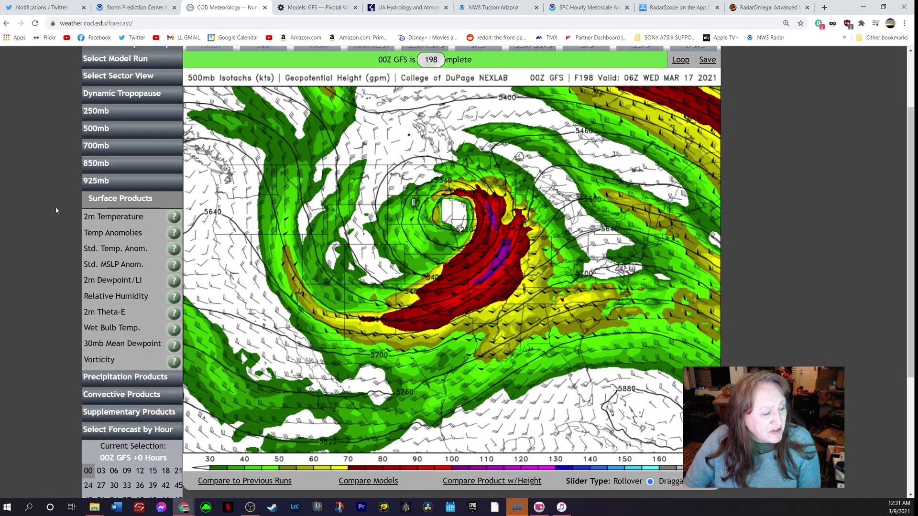
{"action": "left_click", "coordinate": [101, 281]}
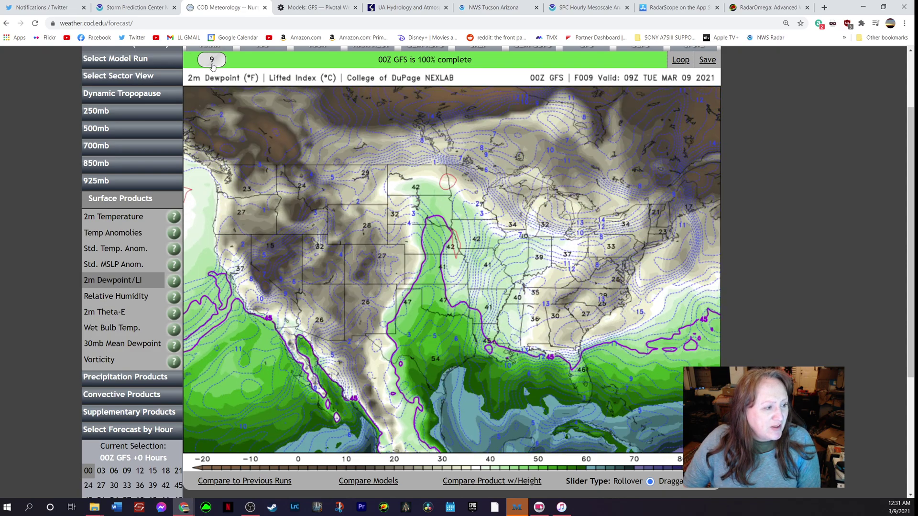
- Examine the dewpoint forecast through hours 99, 156, 210 and 306, then return it to hour 9
{"action": "mouse_move", "coordinate": [246, 66]}
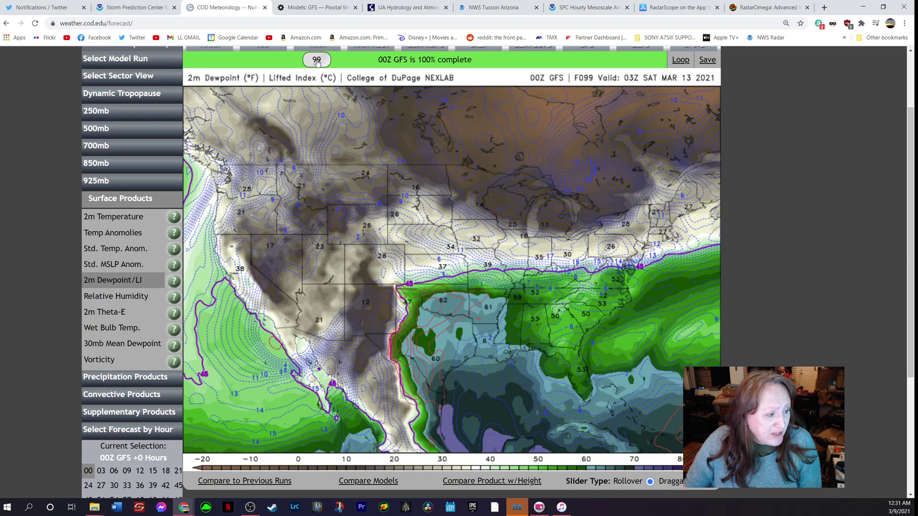
{"action": "mouse_move", "coordinate": [323, 62]}
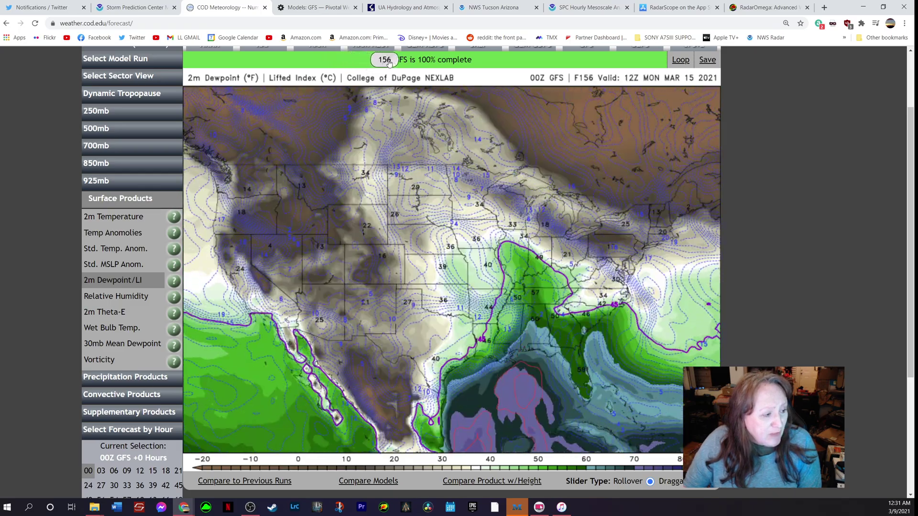
{"action": "mouse_move", "coordinate": [427, 63]}
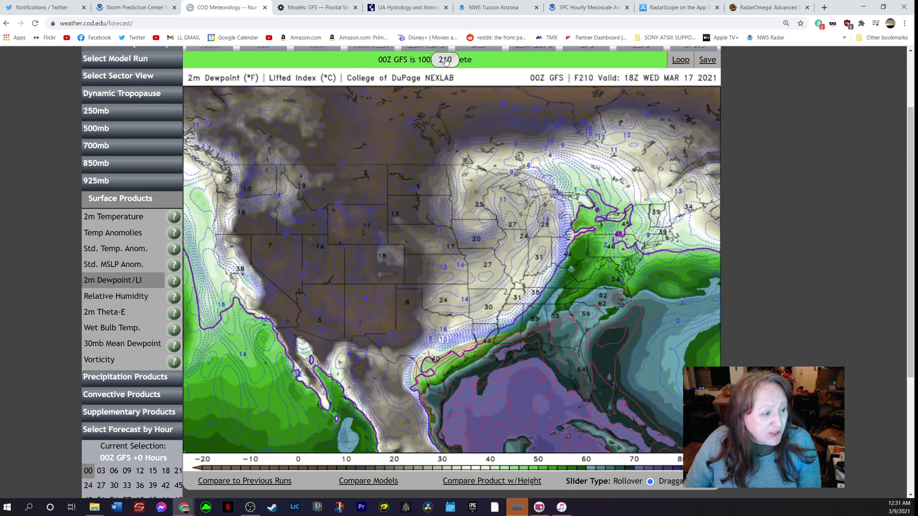
{"action": "mouse_move", "coordinate": [509, 66]}
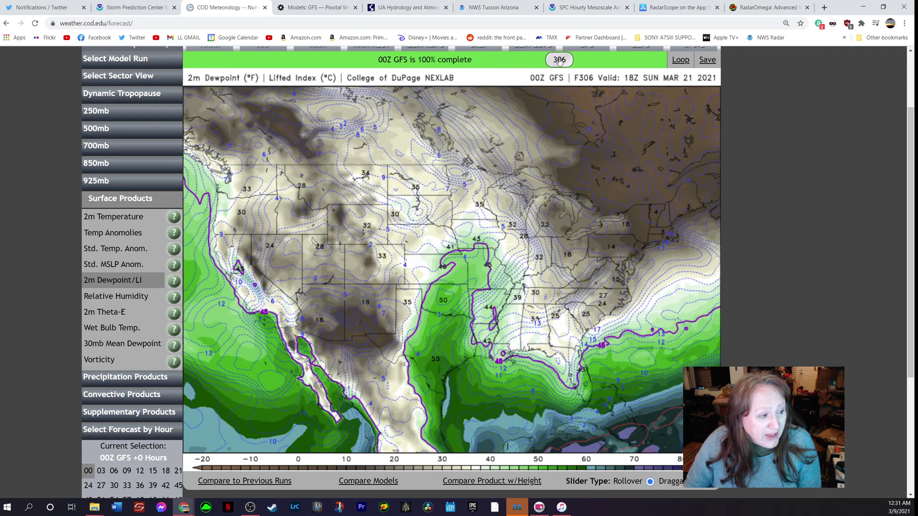
{"action": "mouse_move", "coordinate": [567, 59]}
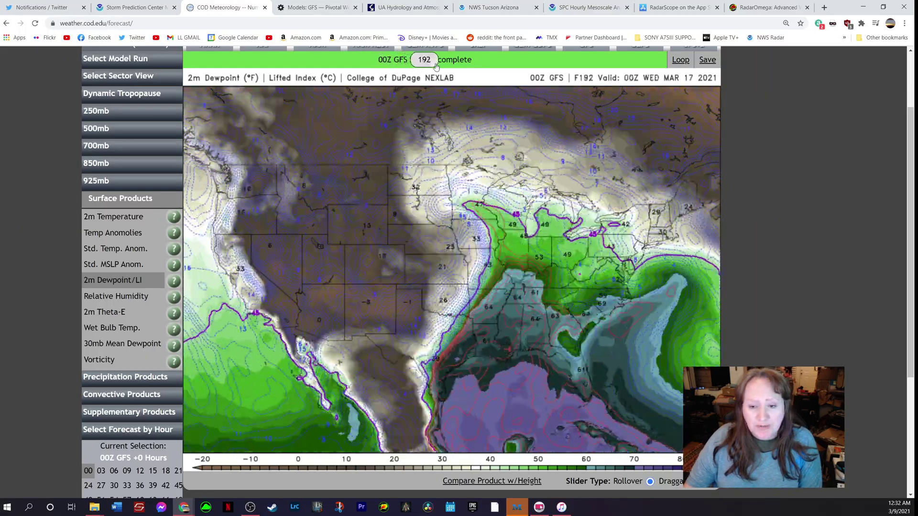
{"action": "left_click_drag", "start_coordinate": [452, 62], "coordinate": [653, 60]}
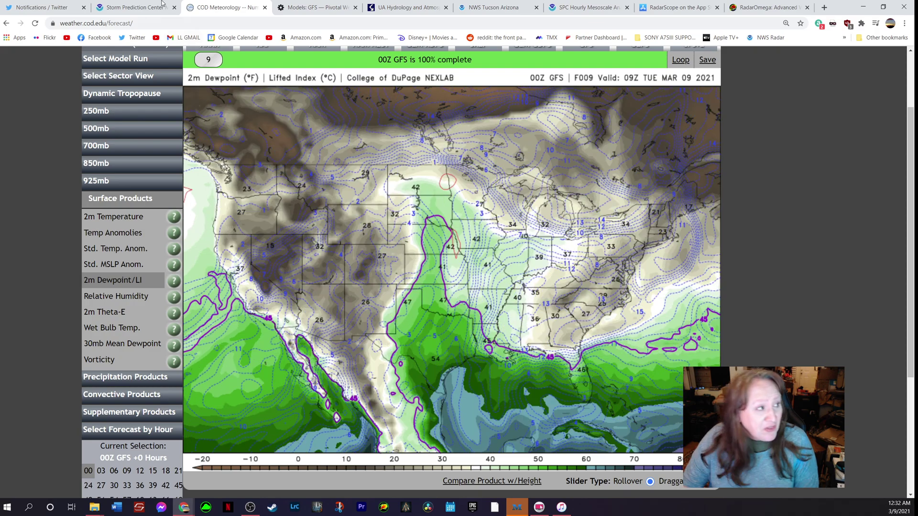
- Switch to the Storm Prediction Center page, open the Day 1 Convective Outlook and show its tornado outlook
{"action": "left_click", "coordinate": [146, 8]}
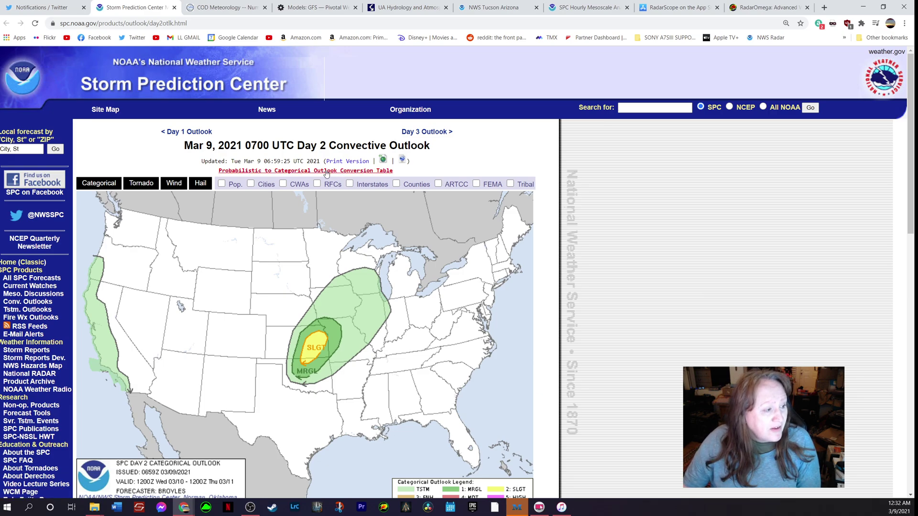
{"action": "scroll", "coordinate": [308, 218], "scroll_direction": "down", "scroll_amount": 2}
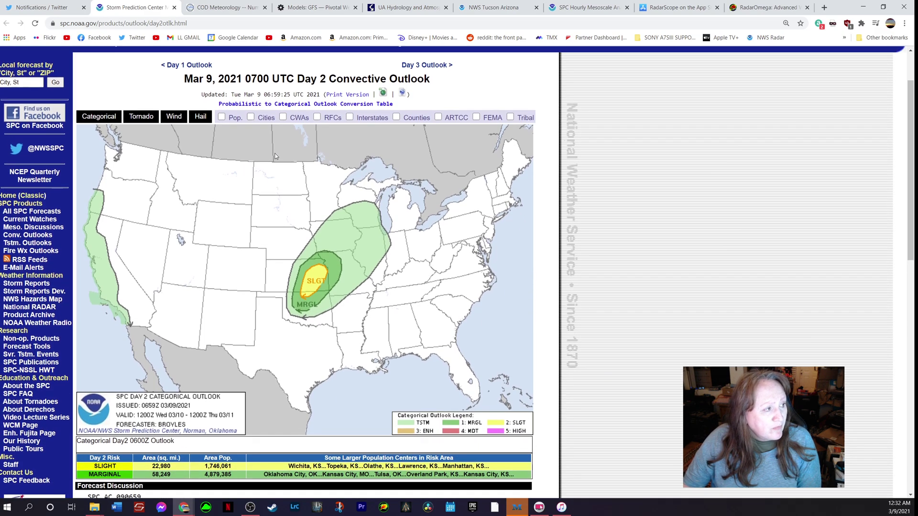
{"action": "scroll", "coordinate": [191, 143], "scroll_direction": "up", "scroll_amount": 2}
{"action": "left_click", "coordinate": [180, 136]}
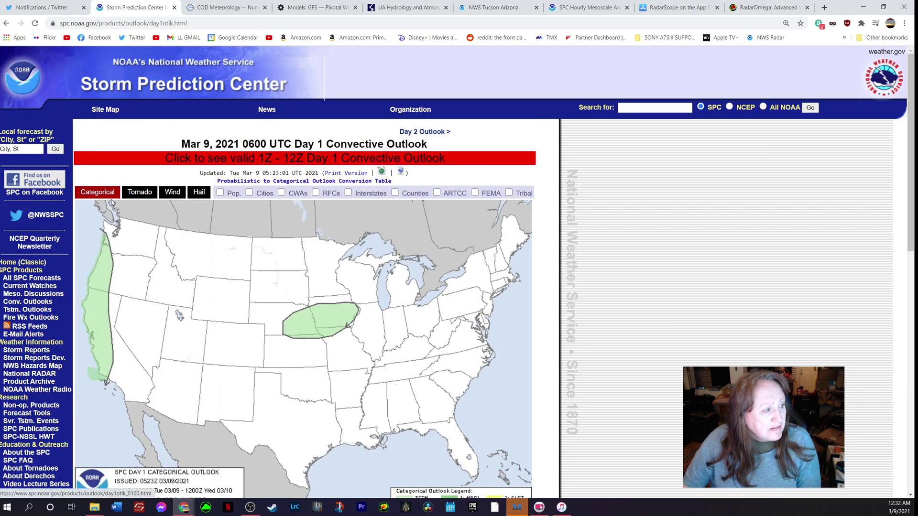
{"action": "mouse_move", "coordinate": [143, 192]}
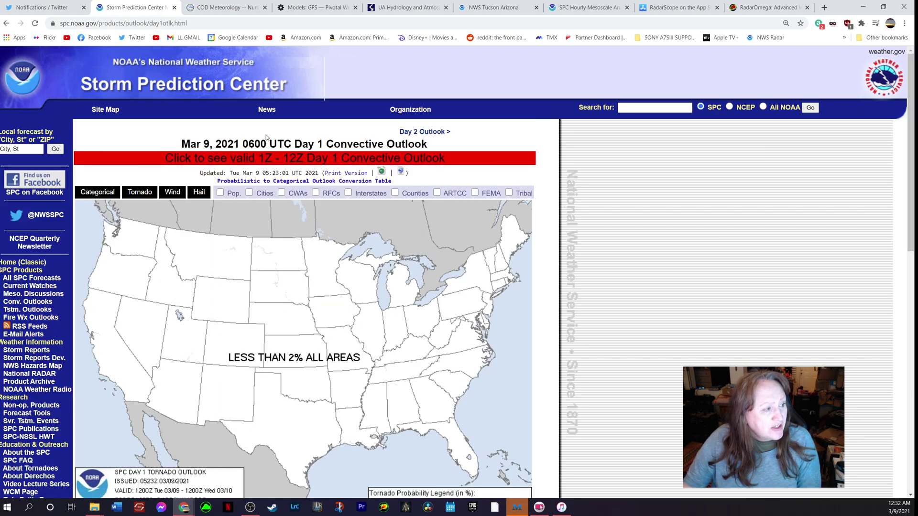
- Open the Day 2 Convective Outlook and examine its categorical risk map and population table
{"action": "scroll", "coordinate": [315, 142], "scroll_direction": "down", "scroll_amount": 1}
{"action": "left_click", "coordinate": [421, 86]}
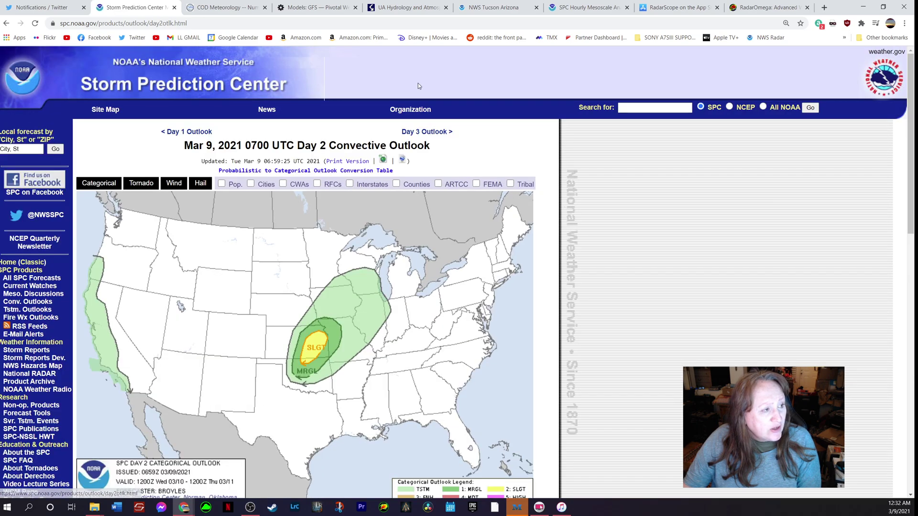
{"action": "scroll", "coordinate": [420, 86], "scroll_direction": "down", "scroll_amount": 1}
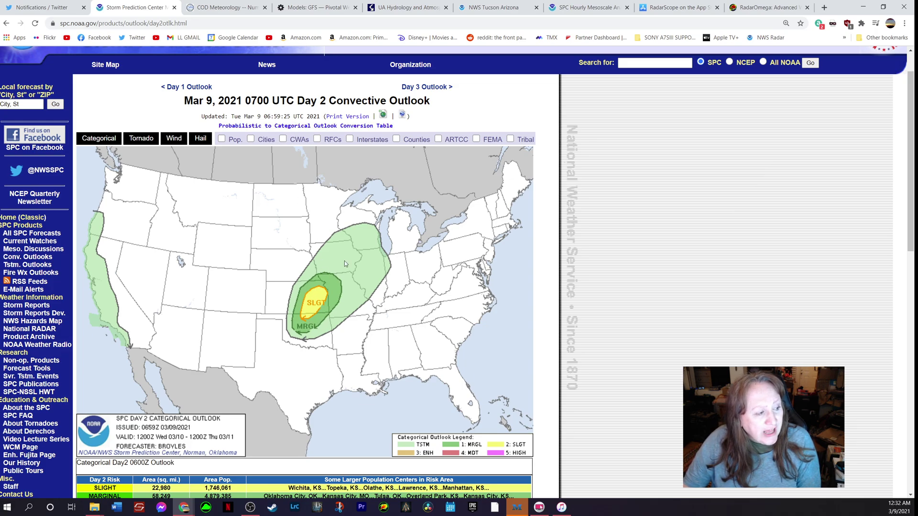
{"action": "scroll", "coordinate": [277, 378], "scroll_direction": "down", "scroll_amount": 2}
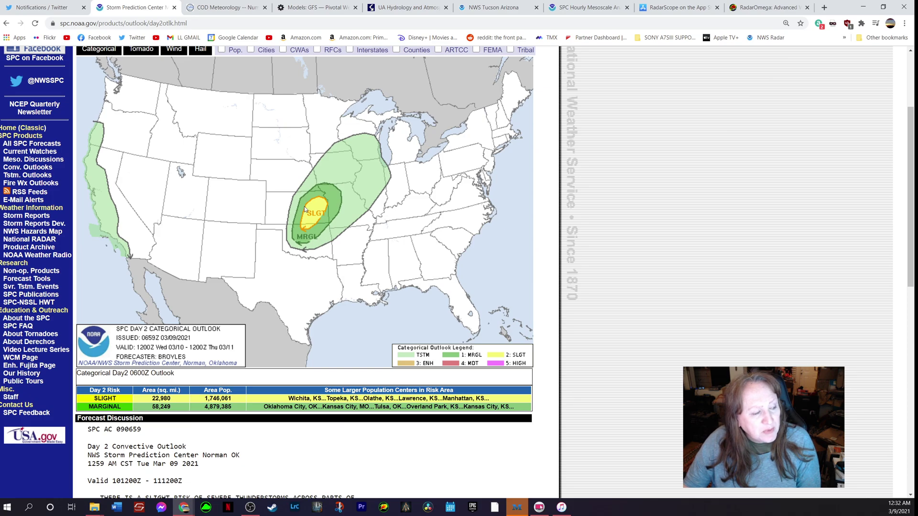
{"action": "scroll", "coordinate": [306, 218], "scroll_direction": "up", "scroll_amount": 1}
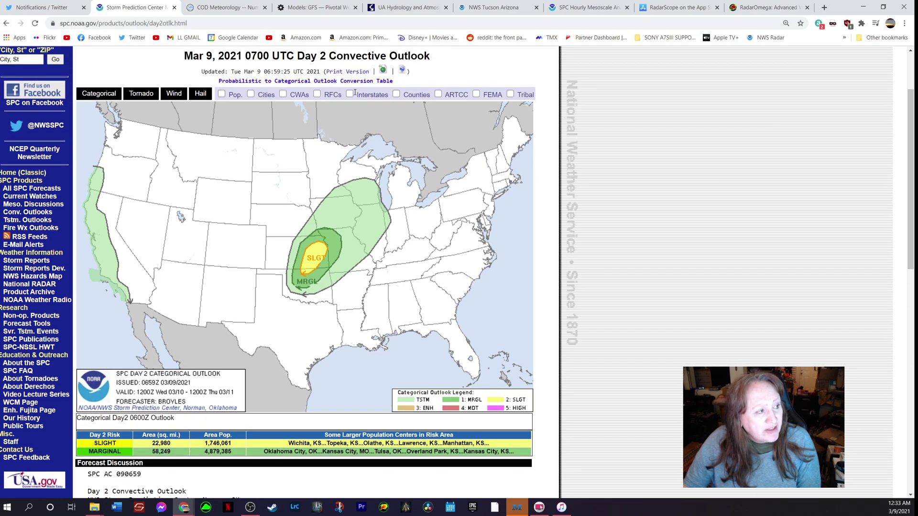
- Open the Day 3 Severe Thunderstorm Outlook and view its categorical map
{"action": "scroll", "coordinate": [420, 95], "scroll_direction": "up", "scroll_amount": 1}
{"action": "left_click", "coordinate": [420, 88]}
{"action": "scroll", "coordinate": [307, 277], "scroll_direction": "down", "scroll_amount": 1}
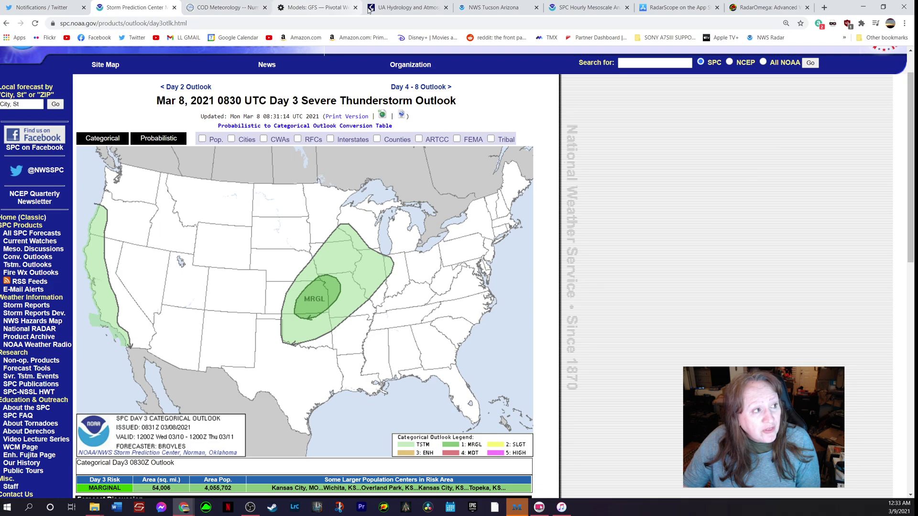
- Switch to Pivotal Weather and set the GFS precipitation type and rate forecast to hour 078
{"action": "left_click", "coordinate": [322, 9]}
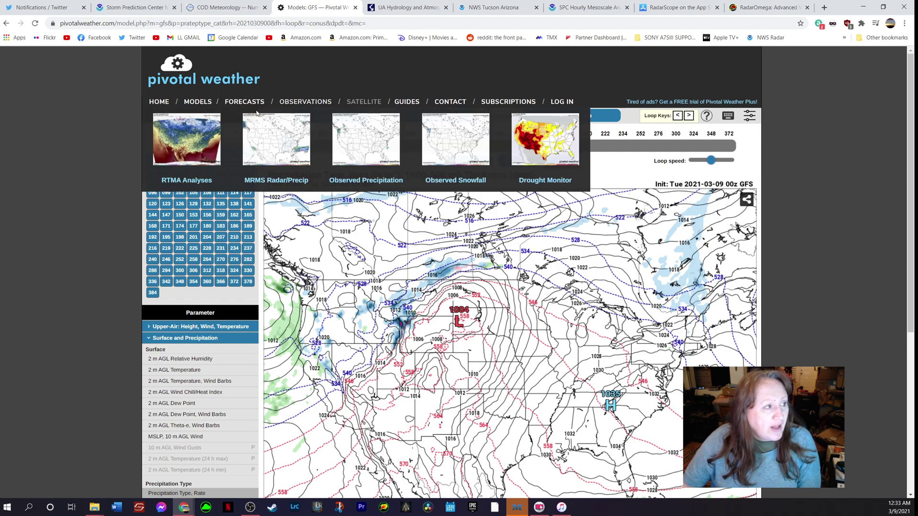
{"action": "left_click", "coordinate": [393, 146]}
{"action": "mouse_move", "coordinate": [465, 126]}
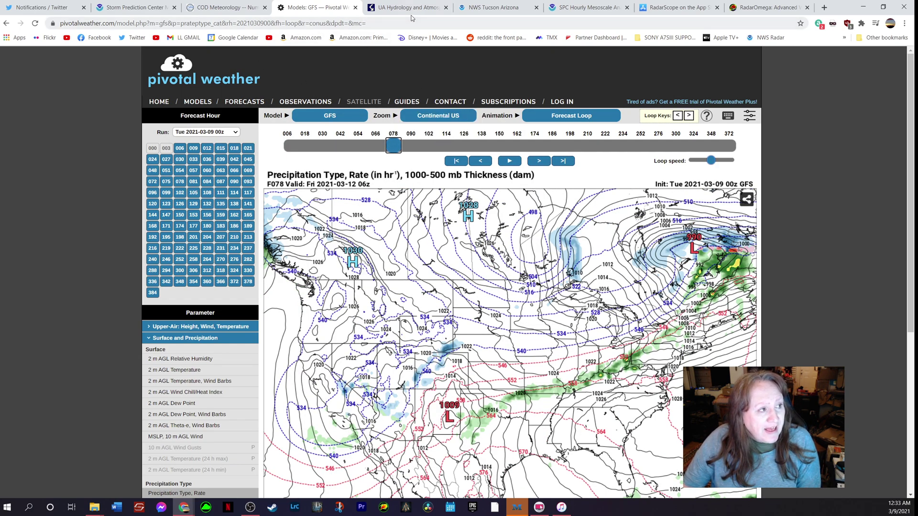
- Switch to the University of Arizona's regional WRF model forecasts page and view the Model Products table
{"action": "left_click", "coordinate": [414, 8]}
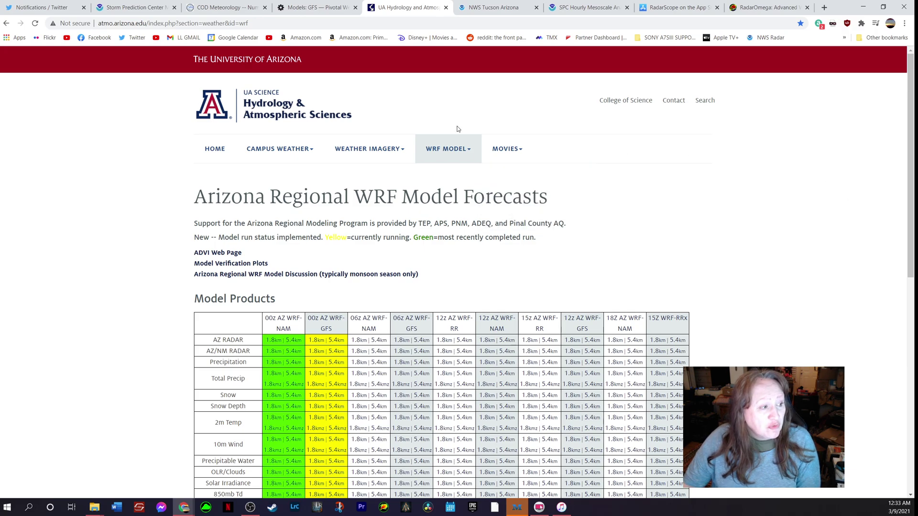
{"action": "scroll", "coordinate": [274, 217], "scroll_direction": "down", "scroll_amount": 3}
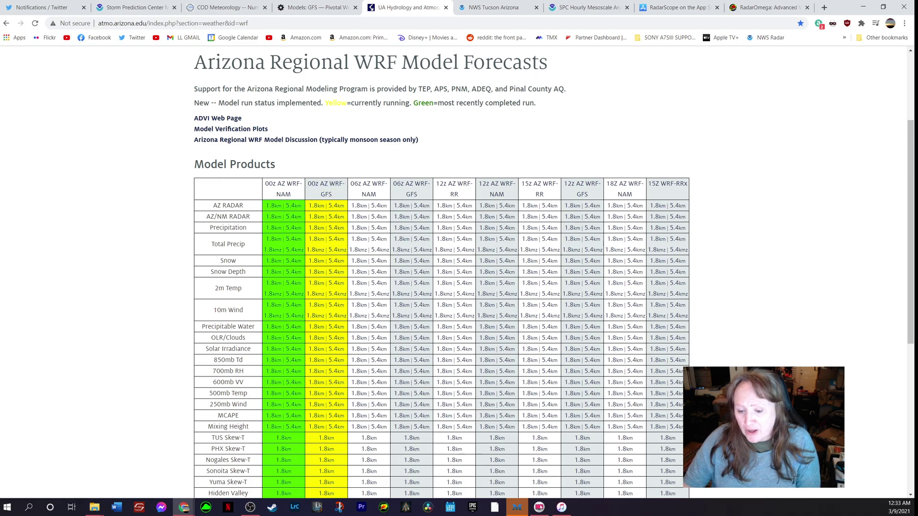
{"action": "key", "text": "alt+Tab"}
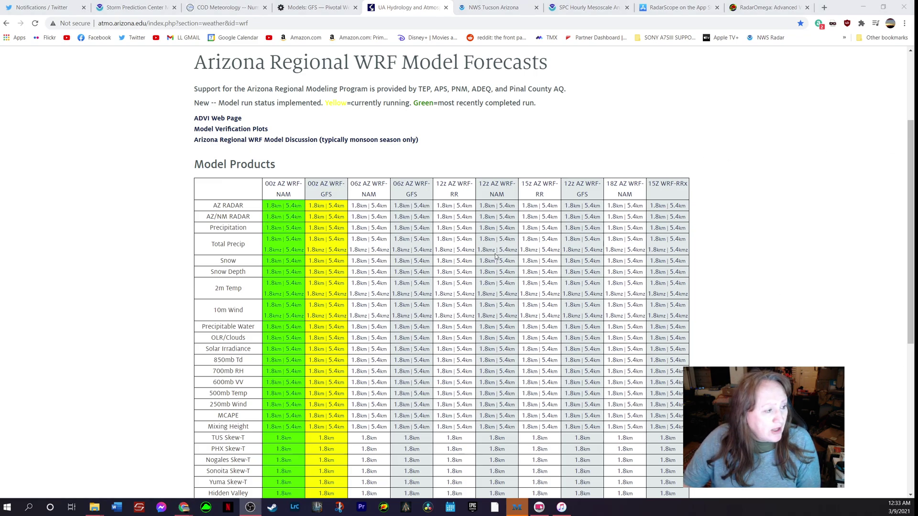
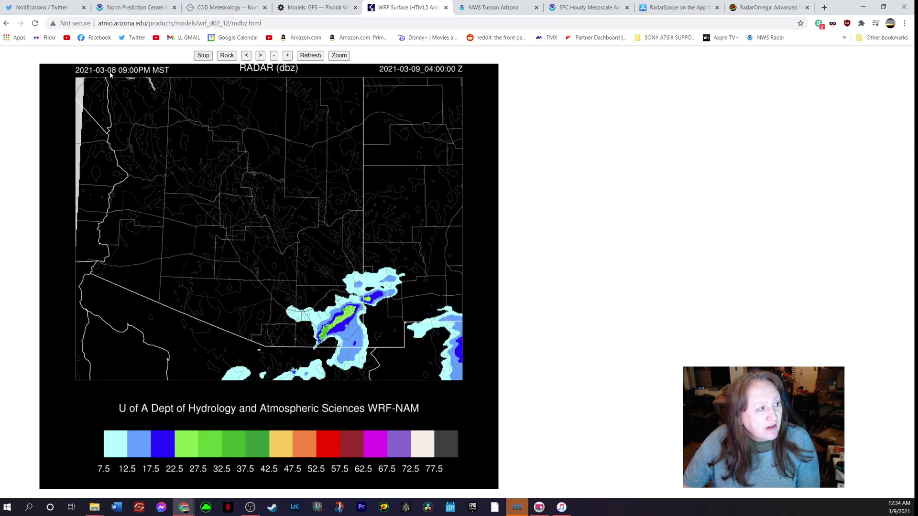
{"action": "left_click", "coordinate": [261, 56]}
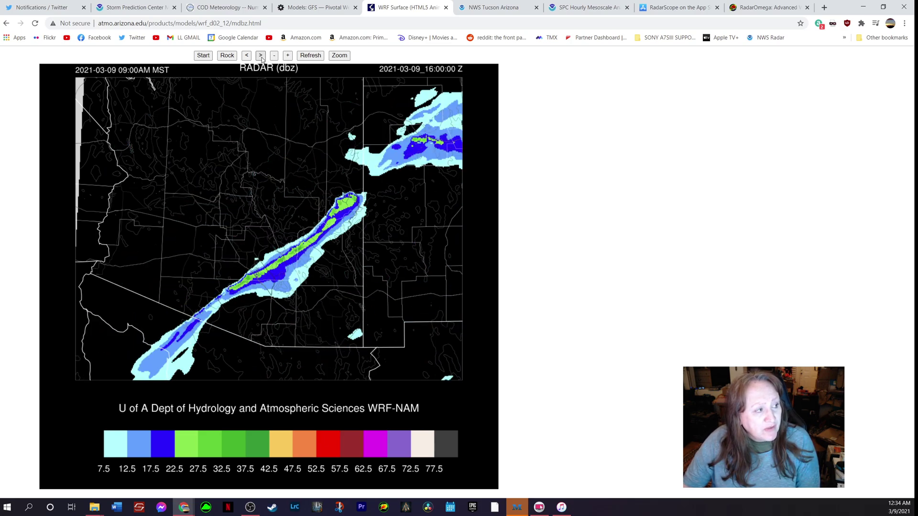
{"action": "left_click", "coordinate": [261, 56]}
{"action": "left_click", "coordinate": [261, 56]}
{"action": "left_click", "coordinate": [260, 56]}
{"action": "left_click", "coordinate": [261, 56]}
{"action": "left_click", "coordinate": [260, 56]}
{"action": "left_click", "coordinate": [260, 56]}
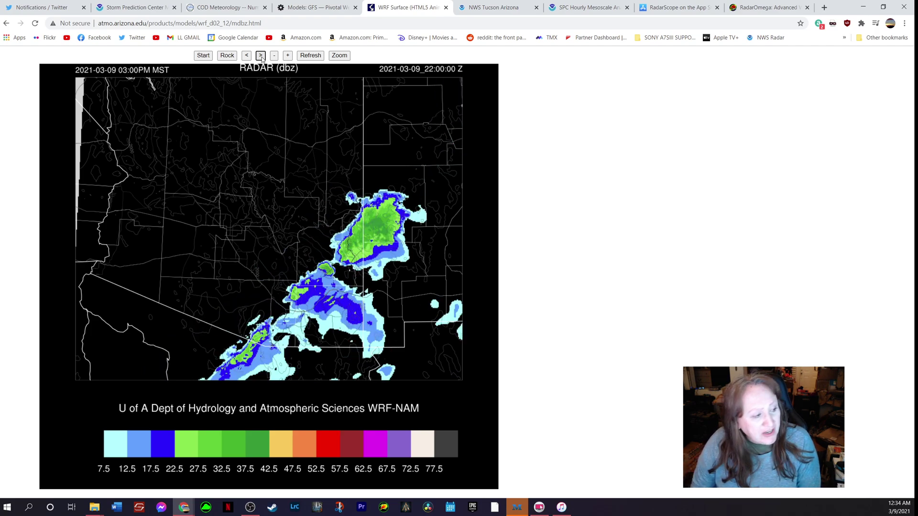
{"action": "left_click", "coordinate": [260, 56]}
{"action": "left_click", "coordinate": [261, 56]}
{"action": "left_click", "coordinate": [261, 56]}
{"action": "left_click", "coordinate": [260, 56]}
{"action": "left_click", "coordinate": [260, 56]}
{"action": "left_click", "coordinate": [260, 56]}
{"action": "left_click", "coordinate": [261, 56]}
{"action": "left_click", "coordinate": [261, 56]}
{"action": "left_click", "coordinate": [261, 56]}
{"action": "left_click", "coordinate": [261, 56]}
{"action": "left_click", "coordinate": [260, 56]}
{"action": "left_click", "coordinate": [260, 56]}
{"action": "left_click", "coordinate": [261, 56]}
{"action": "left_click", "coordinate": [260, 56]}
{"action": "left_click", "coordinate": [261, 56]}
{"action": "left_click", "coordinate": [260, 56]}
{"action": "left_click", "coordinate": [260, 56]}
{"action": "left_click", "coordinate": [260, 56]}
{"action": "left_click", "coordinate": [261, 56]}
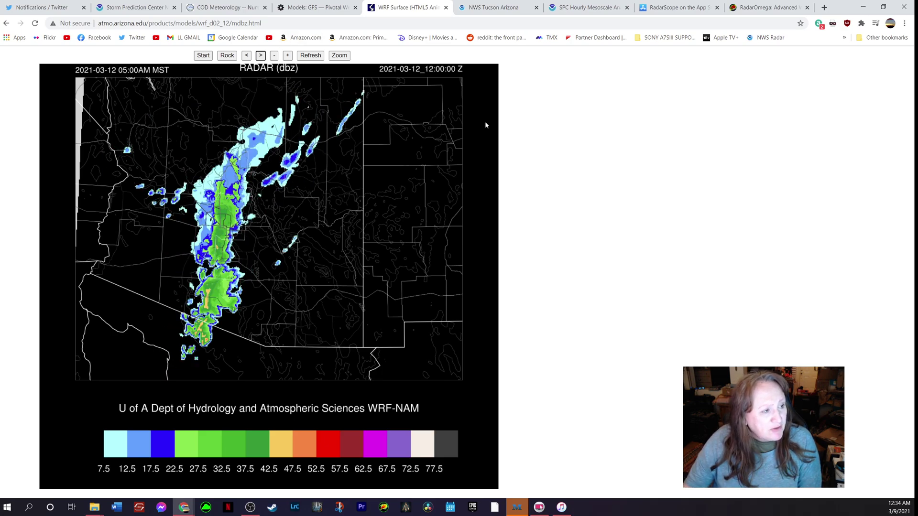
{"action": "key", "text": "alt+Left"}
{"action": "scroll", "coordinate": [306, 162], "scroll_direction": "down", "scroll_amount": 1}
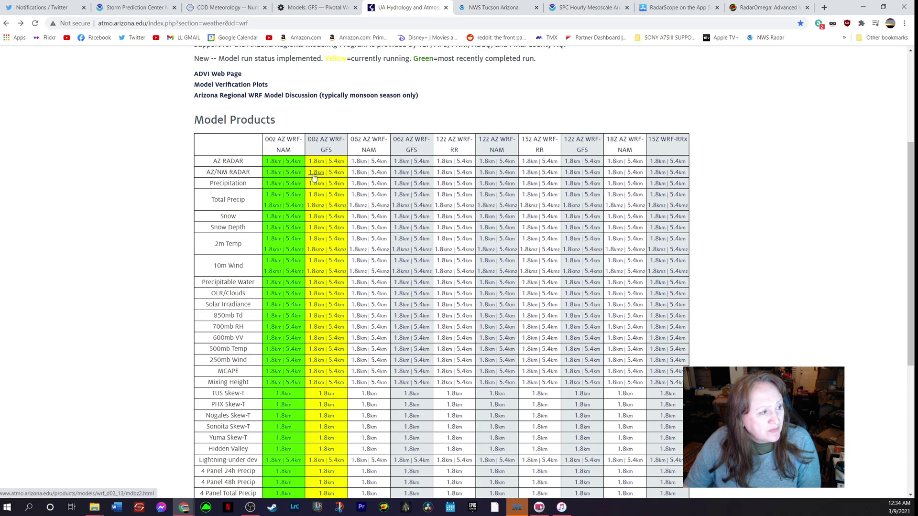
{"action": "left_click", "coordinate": [307, 161]}
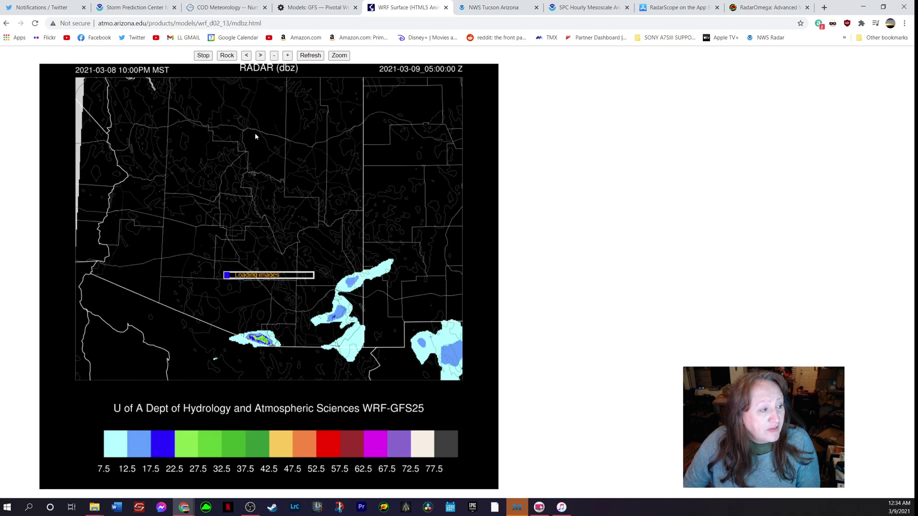
{"action": "left_click", "coordinate": [261, 57]}
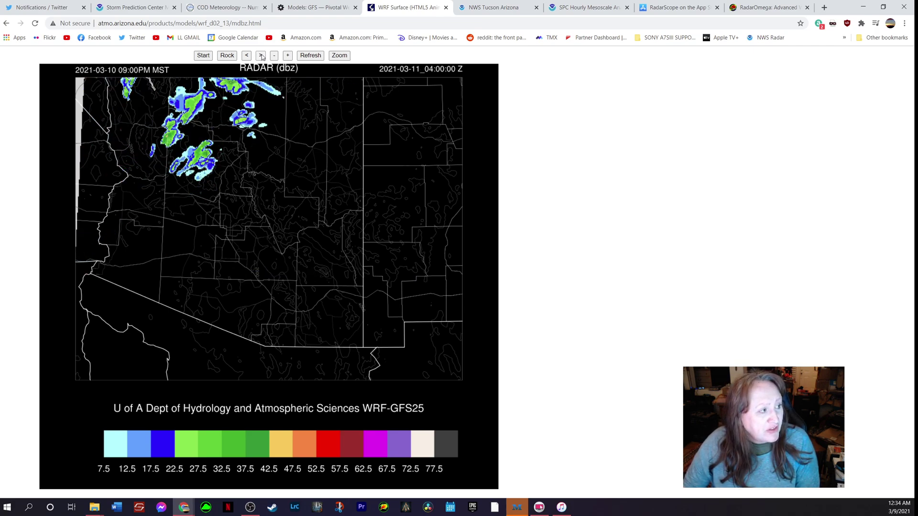
{"action": "left_click", "coordinate": [261, 57]}
{"action": "left_click", "coordinate": [261, 57]}
{"action": "left_click", "coordinate": [261, 57]}
{"action": "left_click", "coordinate": [261, 56]}
{"action": "left_click", "coordinate": [261, 56]}
{"action": "left_click", "coordinate": [261, 57]}
{"action": "left_click", "coordinate": [261, 56]}
{"action": "left_click", "coordinate": [261, 56]}
{"action": "left_click", "coordinate": [261, 56]}
{"action": "left_click", "coordinate": [261, 56]}
{"action": "left_click", "coordinate": [261, 56]}
{"action": "left_click", "coordinate": [261, 56]}
{"action": "left_click", "coordinate": [261, 57]}
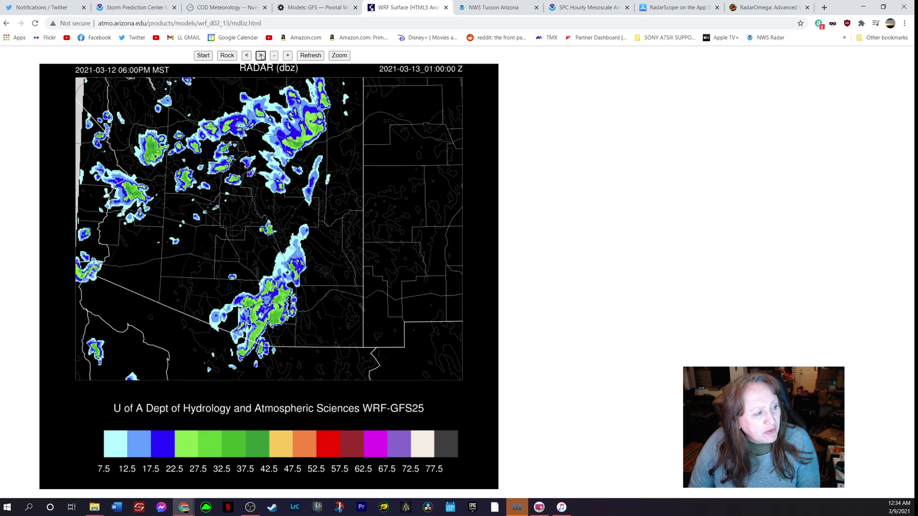
{"action": "left_click", "coordinate": [261, 56]}
{"action": "left_click", "coordinate": [261, 56]}
{"action": "left_click", "coordinate": [261, 57]}
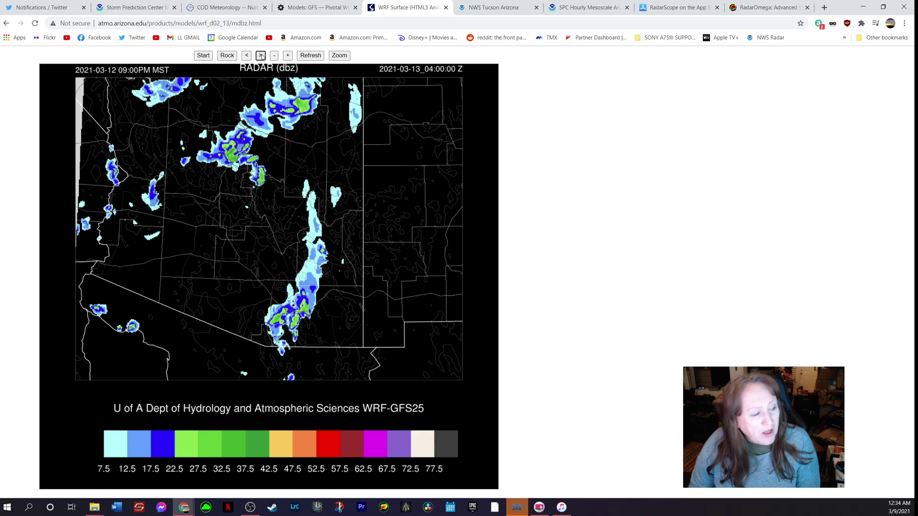
{"action": "left_click", "coordinate": [261, 57]}
{"action": "left_click", "coordinate": [261, 56]}
{"action": "left_click", "coordinate": [261, 57]}
{"action": "left_click", "coordinate": [261, 57]}
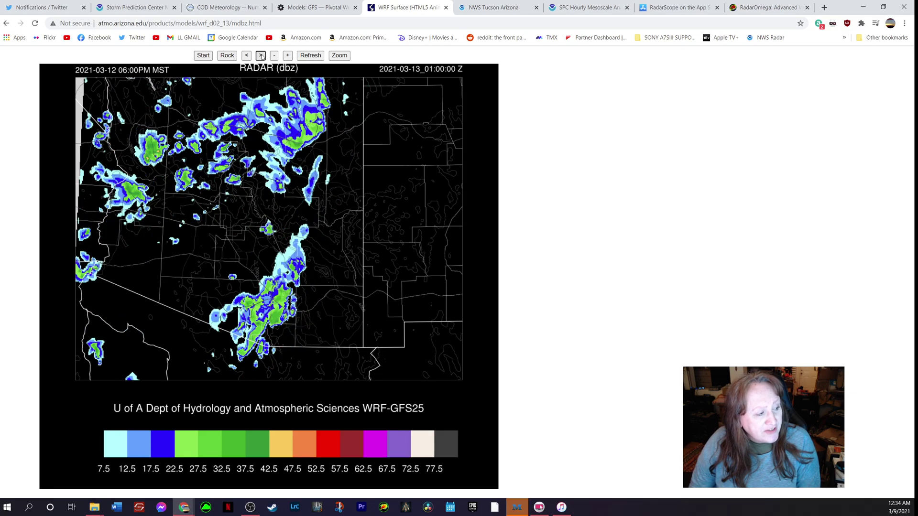
{"action": "left_click", "coordinate": [262, 56]}
{"action": "left_click", "coordinate": [261, 56]}
{"action": "left_click", "coordinate": [261, 56]}
{"action": "left_click", "coordinate": [261, 56]}
{"action": "left_click", "coordinate": [261, 56]}
{"action": "left_click", "coordinate": [261, 56]}
{"action": "left_click", "coordinate": [261, 56]}
{"action": "left_click", "coordinate": [261, 56]}
{"action": "left_click", "coordinate": [261, 56]}
{"action": "left_click", "coordinate": [261, 56]}
{"action": "left_click", "coordinate": [261, 56]}
{"action": "left_click", "coordinate": [261, 57]}
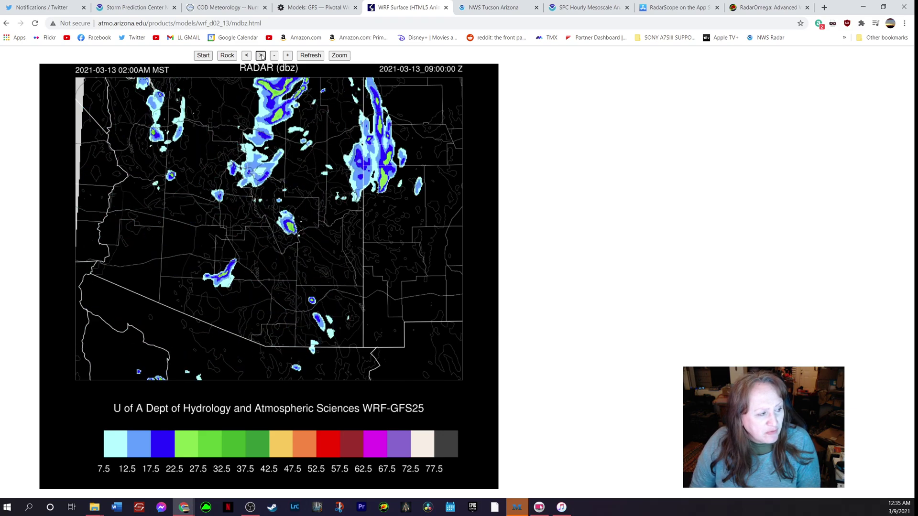
{"action": "left_click", "coordinate": [262, 56]}
{"action": "left_click", "coordinate": [261, 57]}
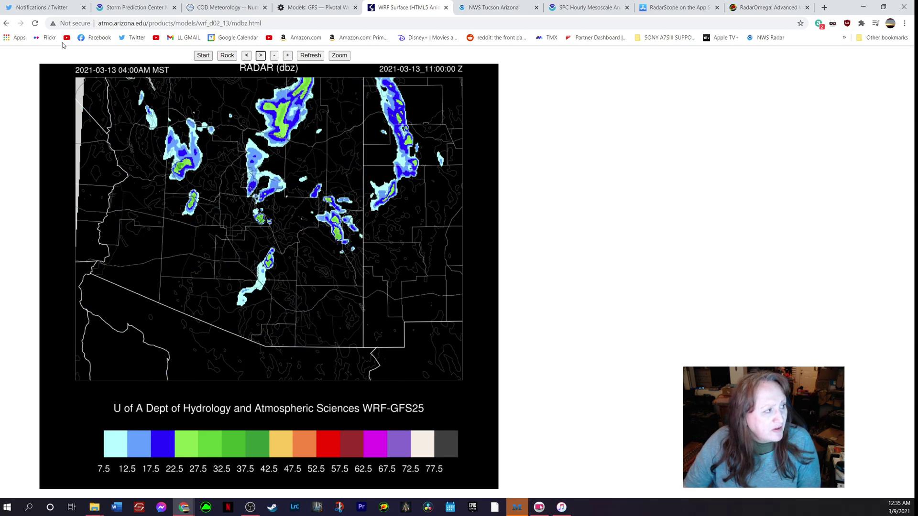
- Return to the Model Products table, open the 00z AZ WRF-NAM 1.8km MCAPE forecast and halt its animation
{"action": "left_click", "coordinate": [6, 23]}
{"action": "scroll", "coordinate": [243, 324], "scroll_direction": "down", "scroll_amount": 2}
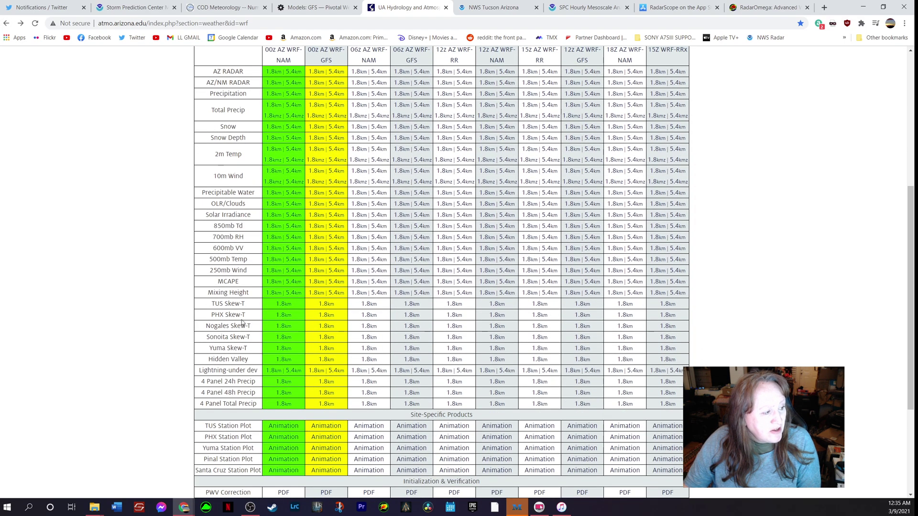
{"action": "left_click", "coordinate": [272, 282]}
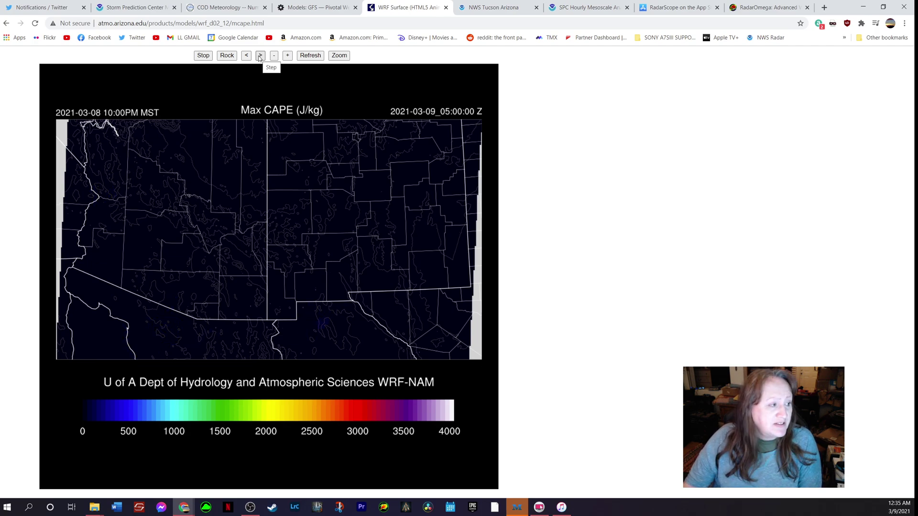
{"action": "left_click", "coordinate": [259, 55]}
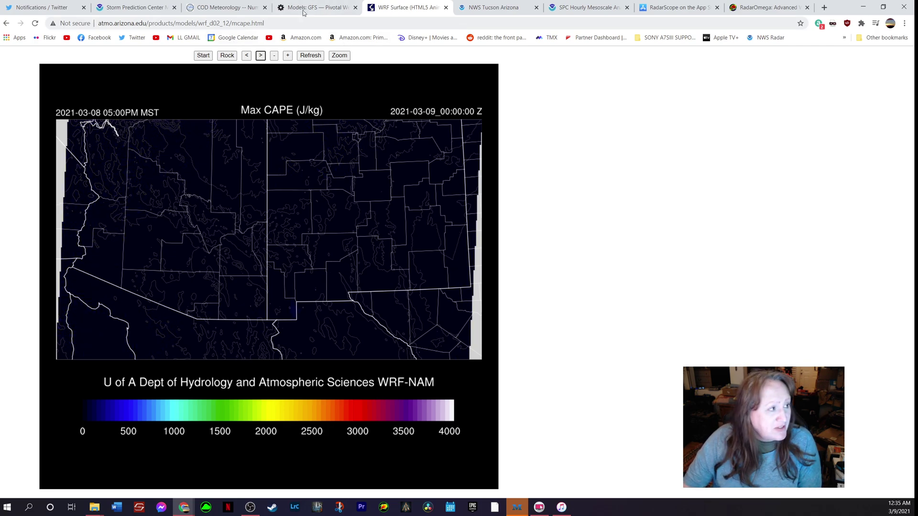
- Switch to the NWS Tucson site, view the detailed forecast for the Nogales area from the map, and return to the office page
{"action": "left_click", "coordinate": [514, 10]}
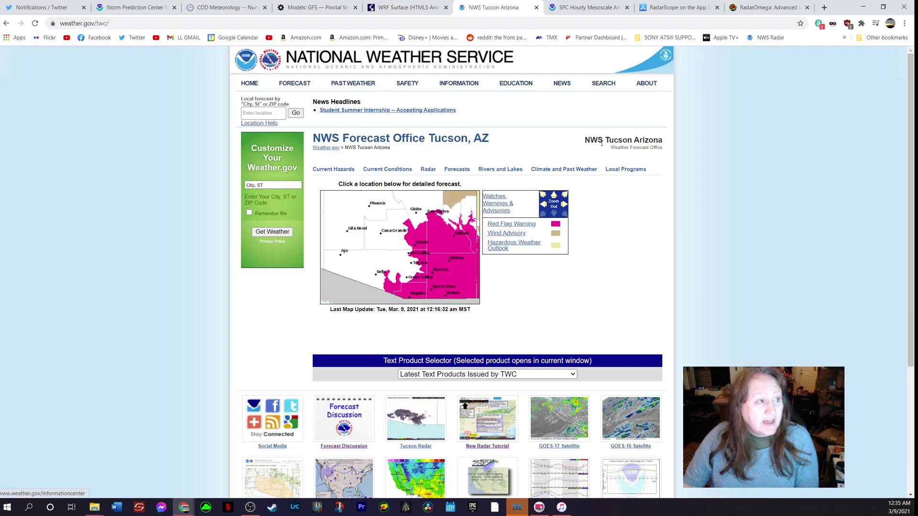
{"action": "left_click", "coordinate": [420, 271]}
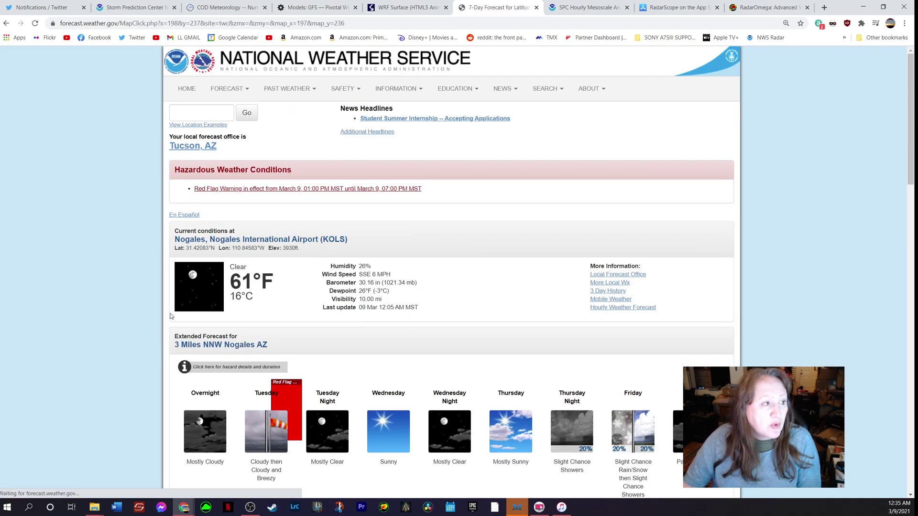
{"action": "key", "text": "alt+Left"}
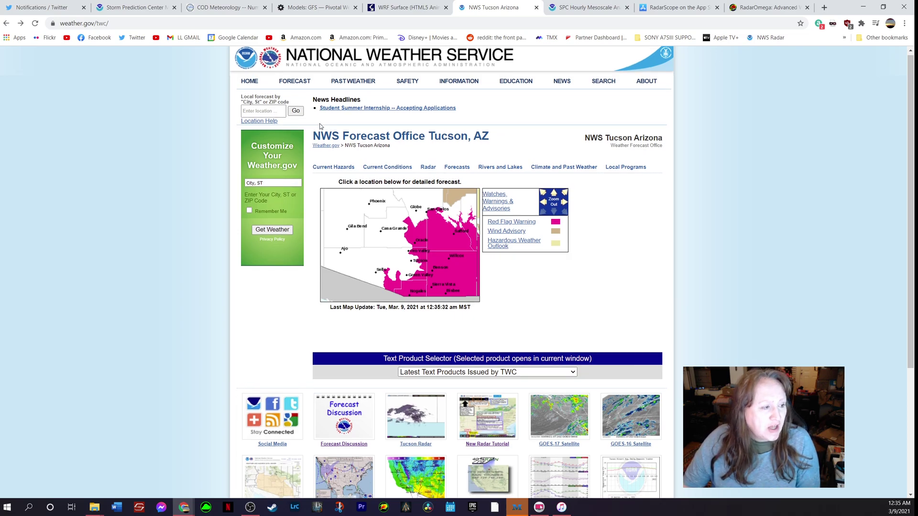
- Open the Forecast Discussion from the NWS Tucson office page
{"action": "scroll", "coordinate": [322, 122], "scroll_direction": "down", "scroll_amount": 2}
{"action": "scroll", "coordinate": [397, 141], "scroll_direction": "down", "scroll_amount": 2}
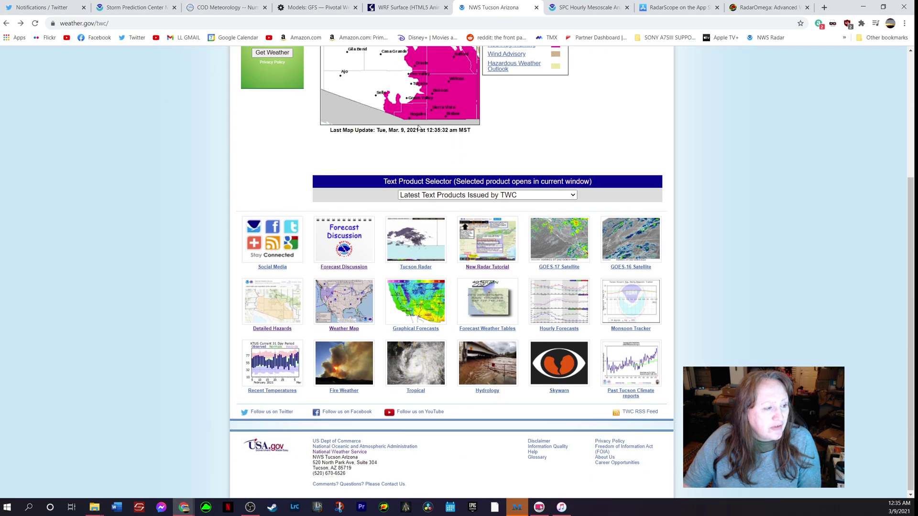
{"action": "left_click", "coordinate": [339, 231]}
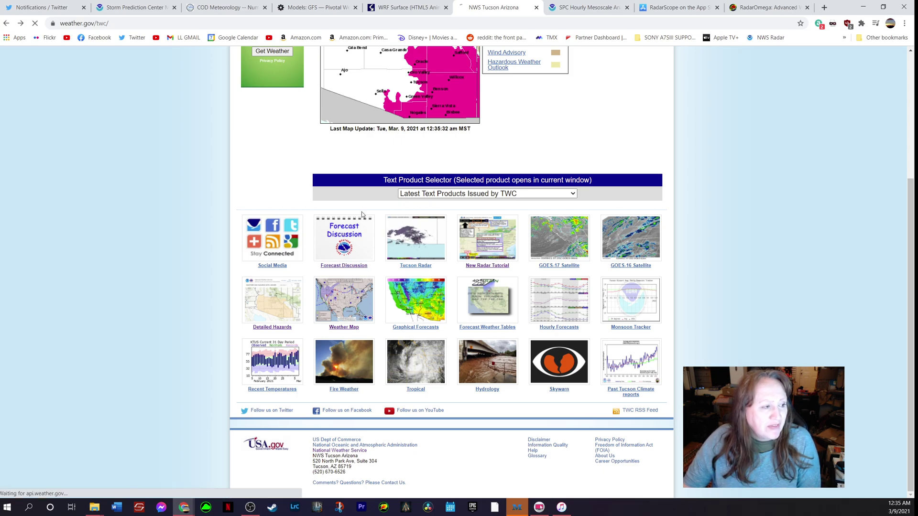
{"action": "scroll", "coordinate": [422, 219], "scroll_direction": "down", "scroll_amount": 3}
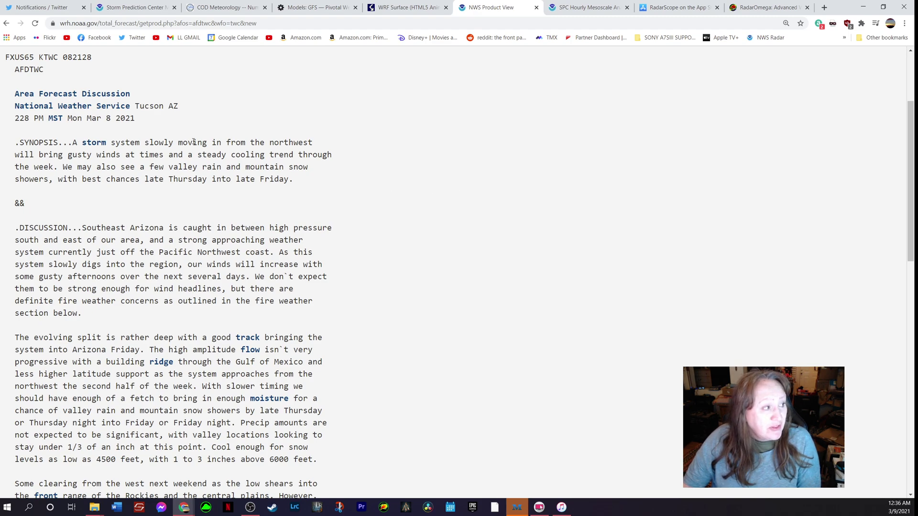
- Read the synopsis and discussion sections of the Tucson Area Forecast Discussion
{"action": "scroll", "coordinate": [204, 139], "scroll_direction": "down", "scroll_amount": 1}
{"action": "left_click_drag", "start_coordinate": [15, 184], "coordinate": [153, 196]}
{"action": "scroll", "coordinate": [157, 173], "scroll_direction": "down", "scroll_amount": 1}
{"action": "left_click", "coordinate": [242, 190]}
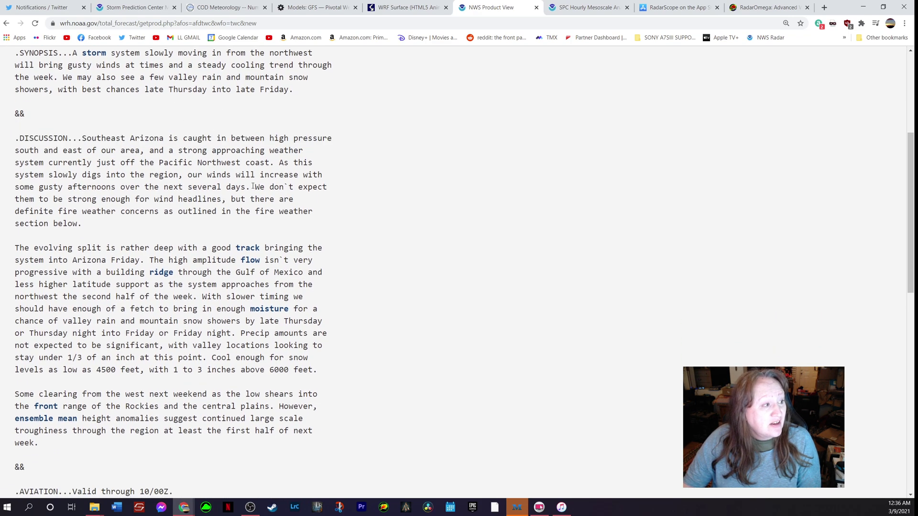
{"action": "scroll", "coordinate": [206, 177], "scroll_direction": "down", "scroll_amount": 1}
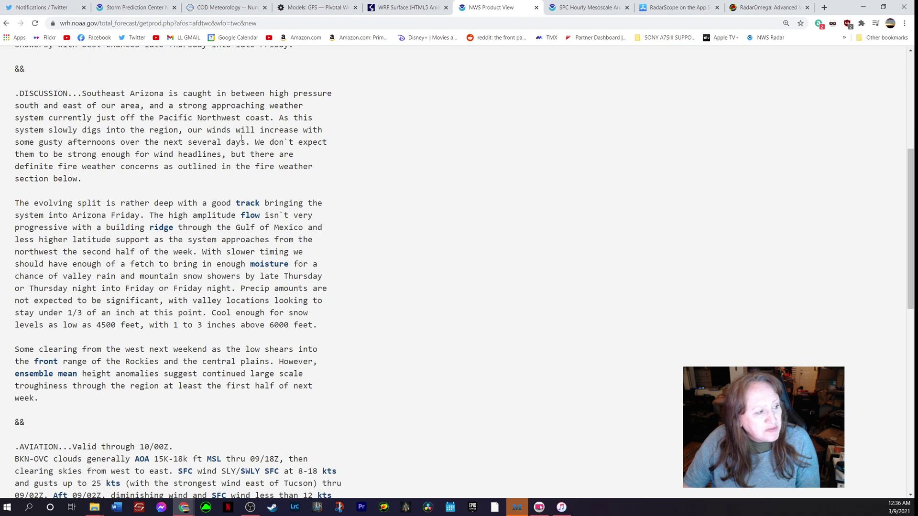
{"action": "scroll", "coordinate": [201, 146], "scroll_direction": "down", "scroll_amount": 1}
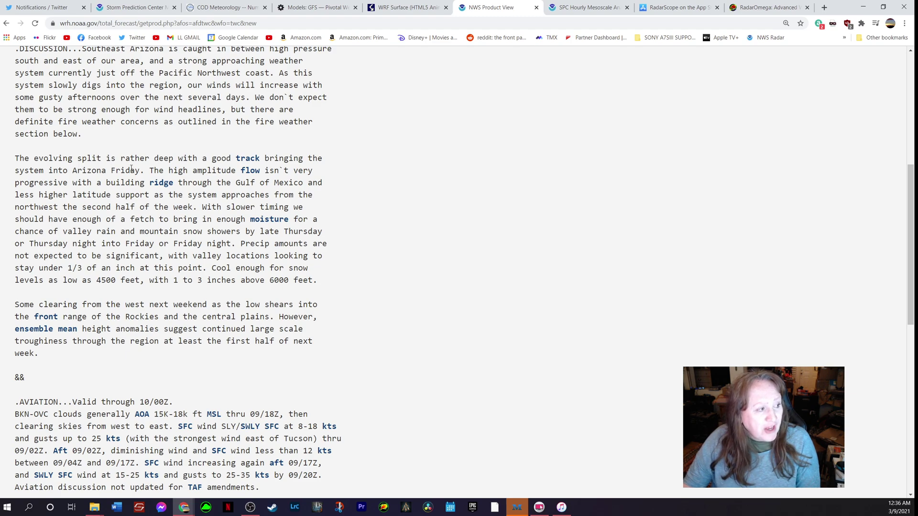
{"action": "scroll", "coordinate": [132, 182], "scroll_direction": "down", "scroll_amount": 1}
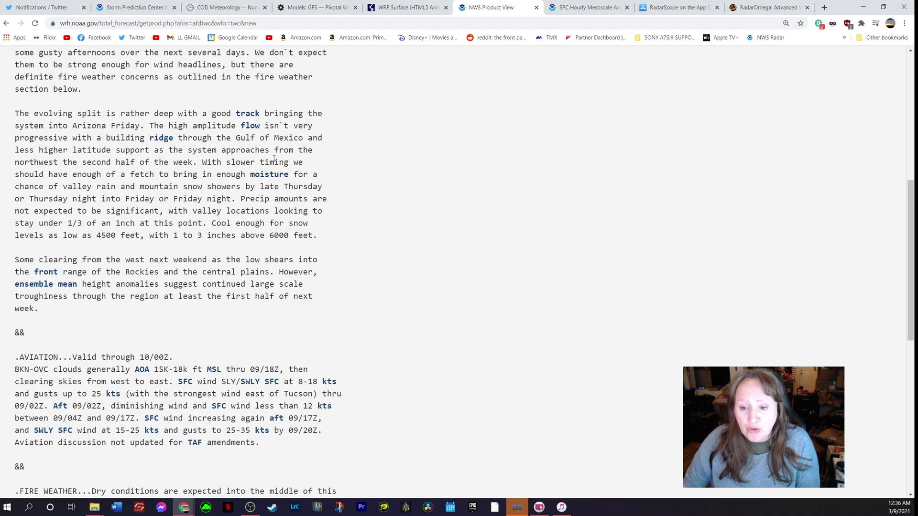
{"action": "scroll", "coordinate": [379, 217], "scroll_direction": "down", "scroll_amount": 2}
{"action": "scroll", "coordinate": [400, 214], "scroll_direction": "up", "scroll_amount": 5}
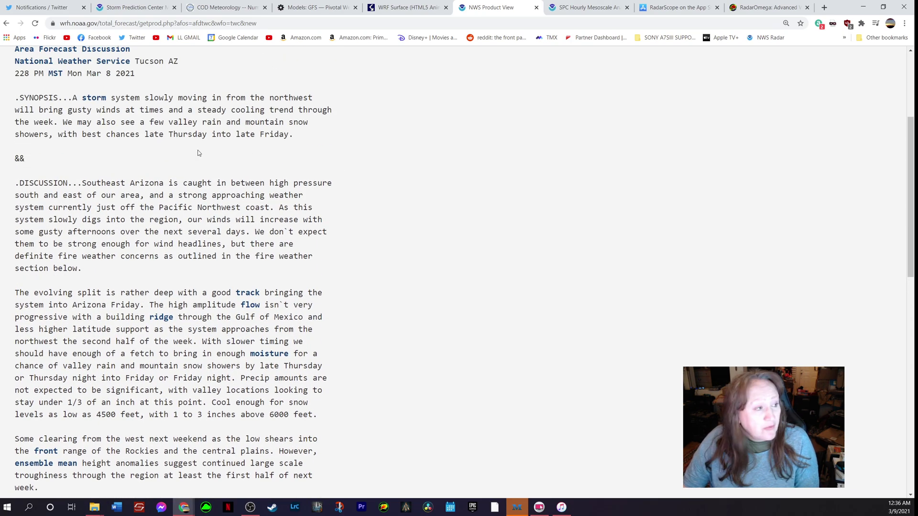
{"action": "scroll", "coordinate": [199, 153], "scroll_direction": "up", "scroll_amount": 4}
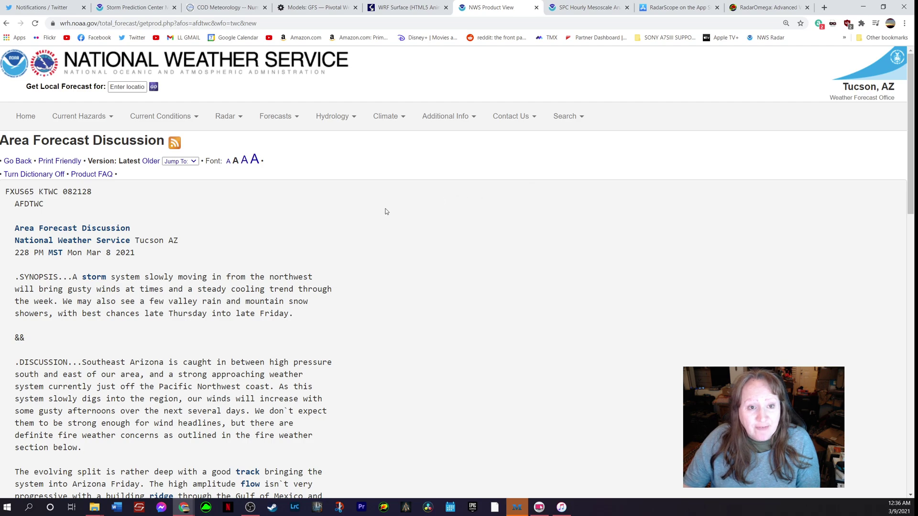
{"action": "scroll", "coordinate": [220, 226], "scroll_direction": "down", "scroll_amount": 3}
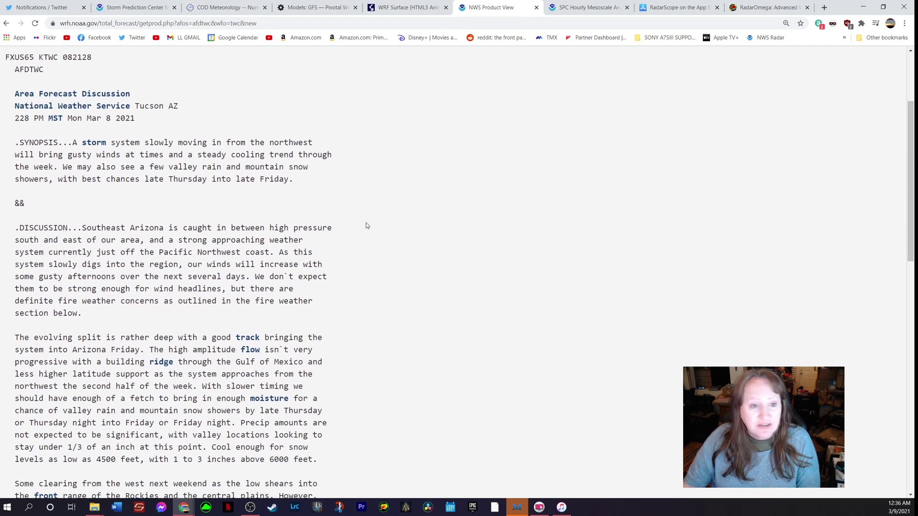
- Switch to the SPC Mesoscale Analysis, display the effective bulk shear map and preview its +6 hour forecast
{"action": "left_click", "coordinate": [584, 9]}
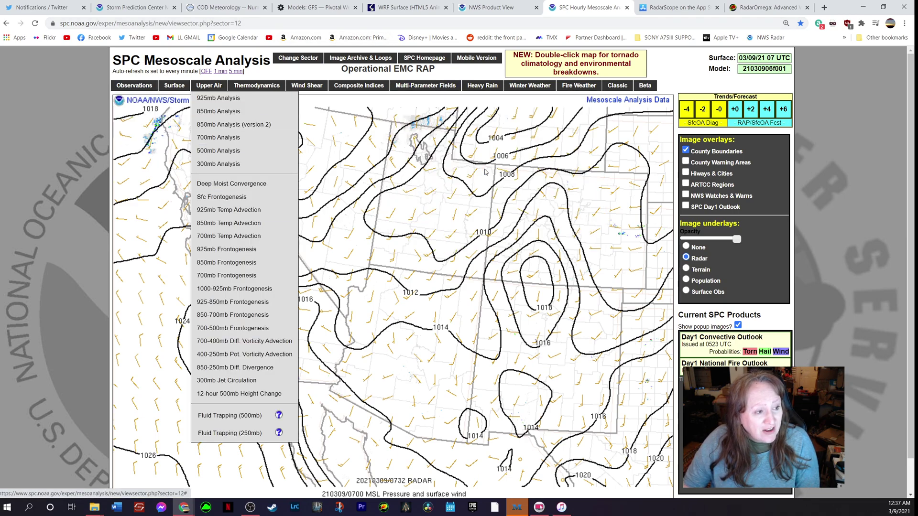
{"action": "mouse_move", "coordinate": [769, 116]}
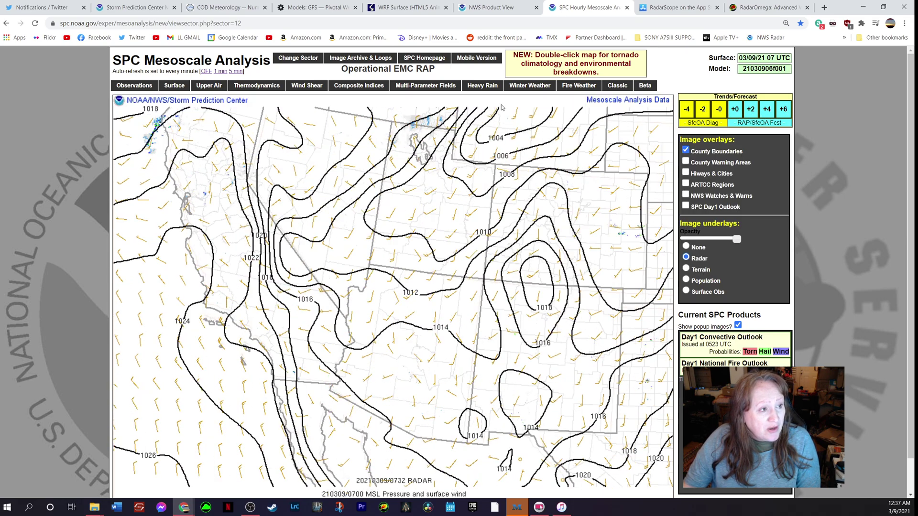
{"action": "mouse_move", "coordinate": [154, 90]}
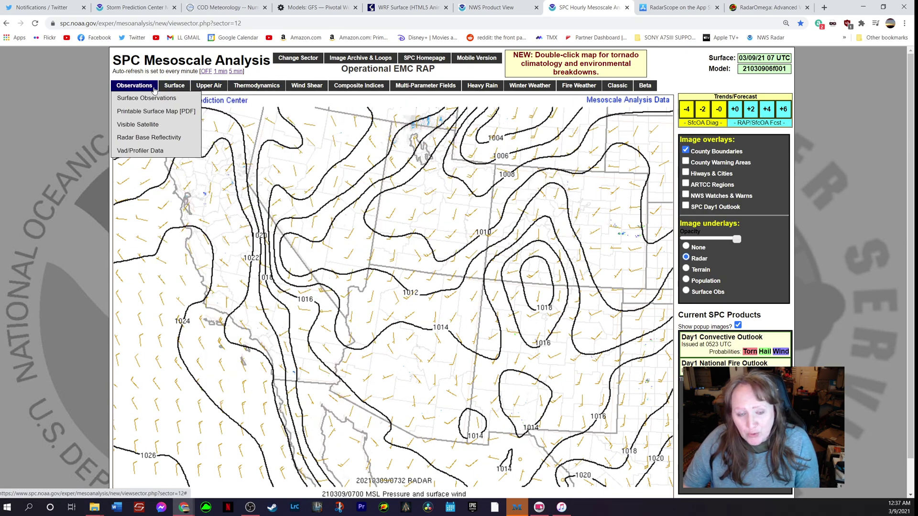
{"action": "mouse_move", "coordinate": [484, 84]}
{"action": "mouse_move", "coordinate": [399, 88]}
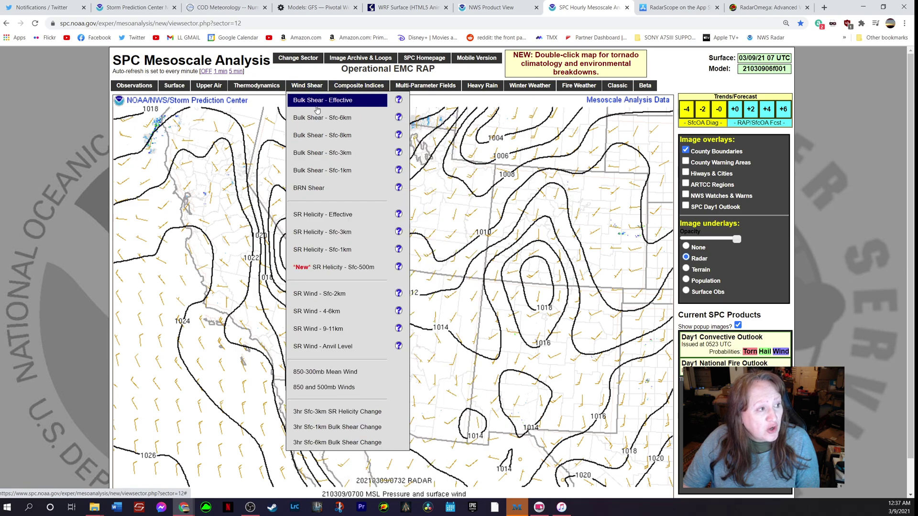
{"action": "left_click", "coordinate": [316, 102]}
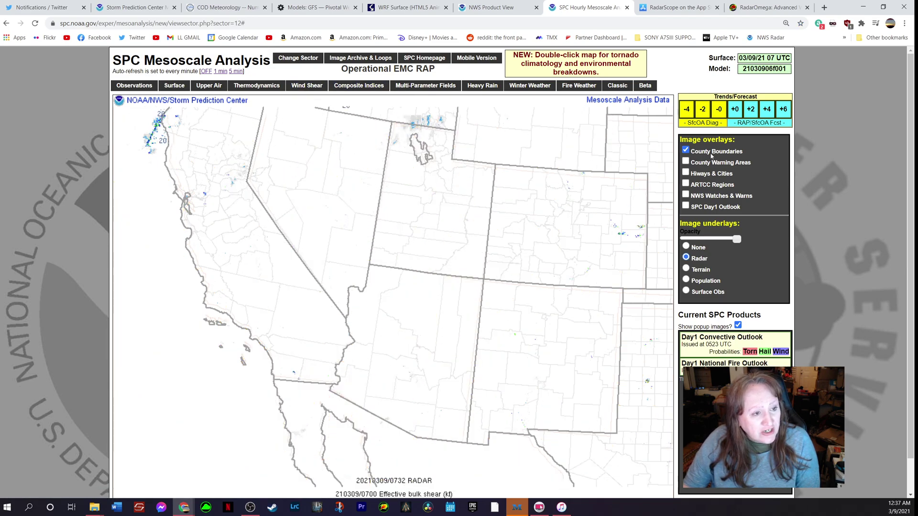
{"action": "mouse_move", "coordinate": [752, 109]}
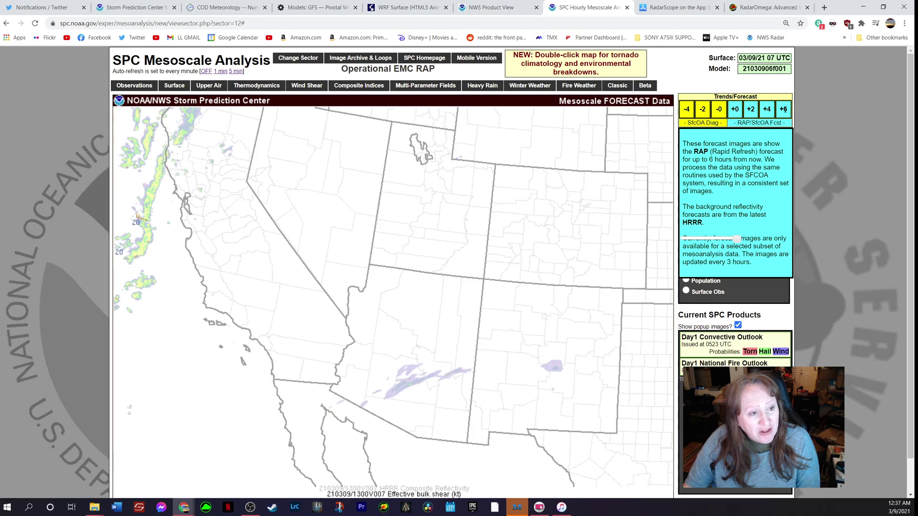
- Display the surface-based CAPE map, followed by the 500mb analysis map, and preview their forecast frames
{"action": "mouse_move", "coordinate": [306, 87]}
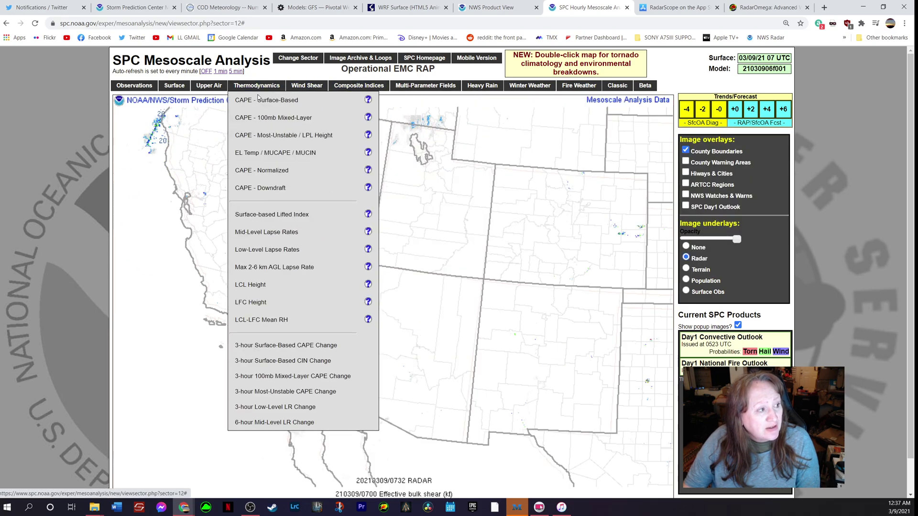
{"action": "left_click", "coordinate": [261, 99]}
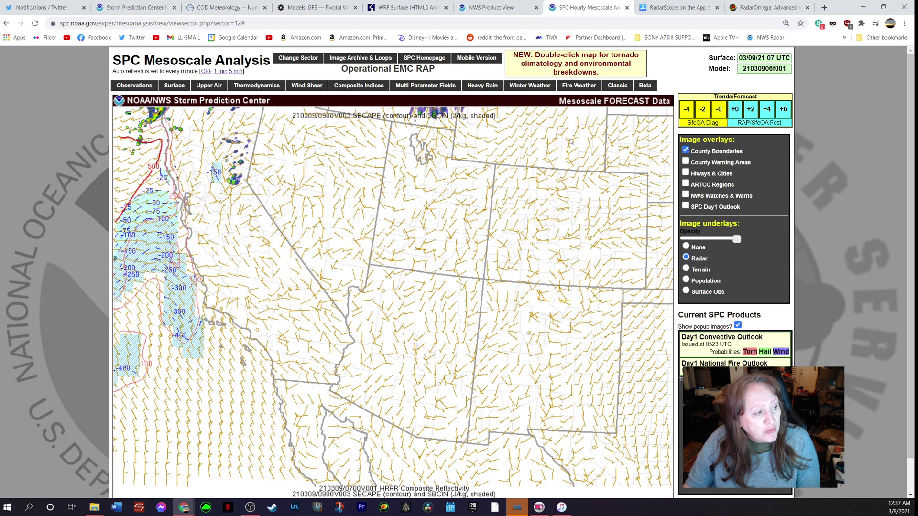
{"action": "mouse_move", "coordinate": [290, 89]}
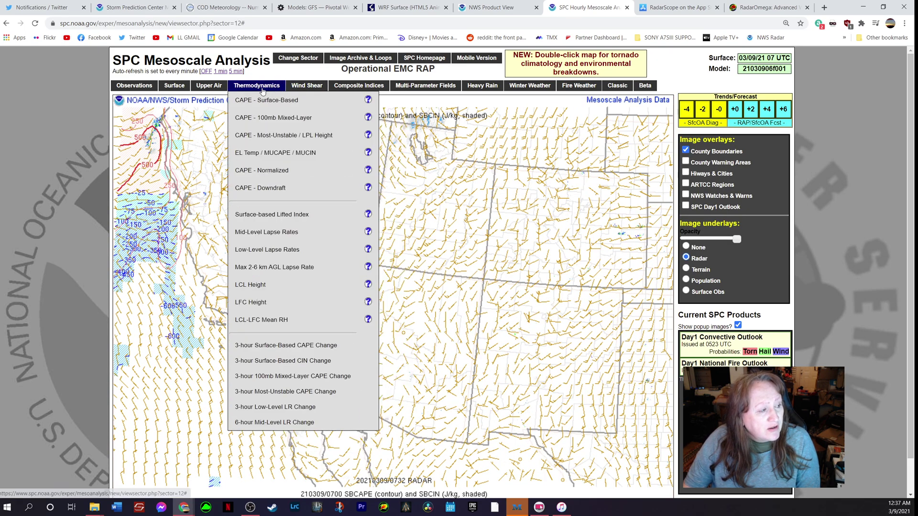
{"action": "mouse_move", "coordinate": [208, 89]}
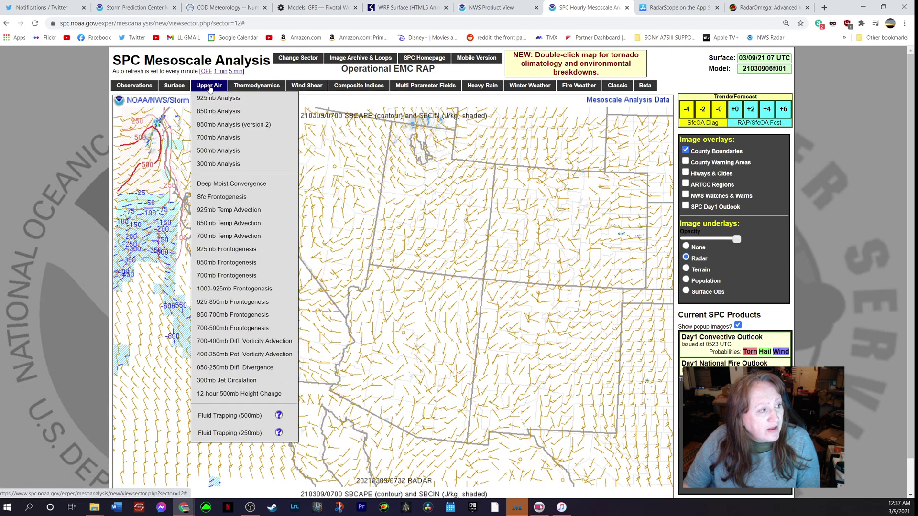
{"action": "left_click", "coordinate": [218, 151]}
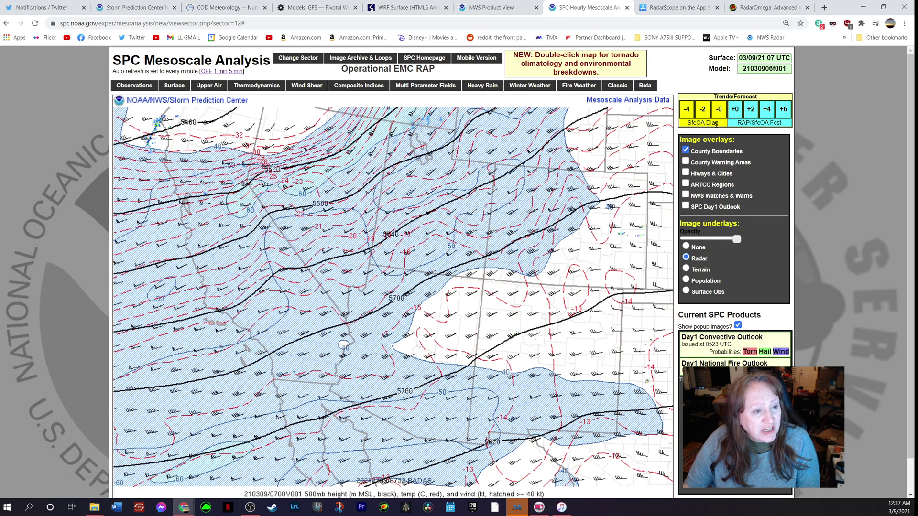
{"action": "mouse_move", "coordinate": [776, 111]}
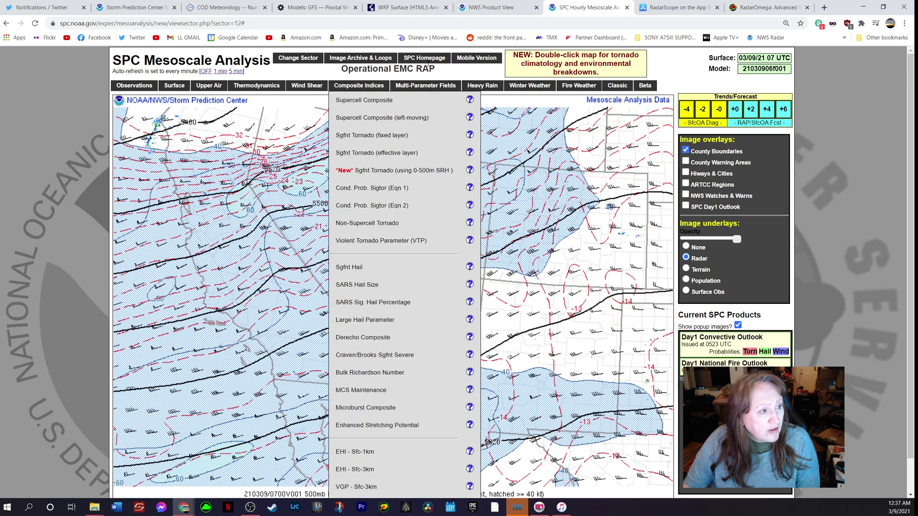
- Look over the composite index and multi-parameter products, and display the Precipitable Water map for the Southwest sector
{"action": "mouse_move", "coordinate": [420, 87]}
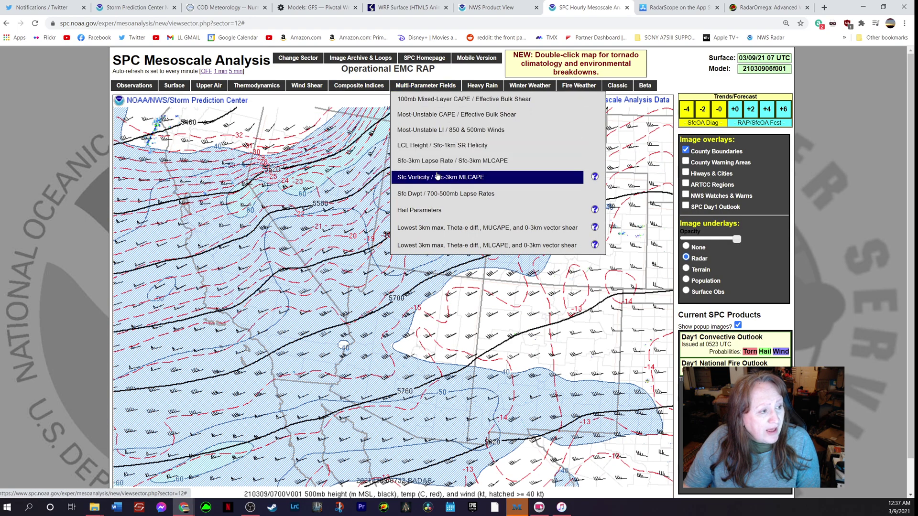
{"action": "mouse_move", "coordinate": [506, 88]}
{"action": "mouse_move", "coordinate": [452, 86]}
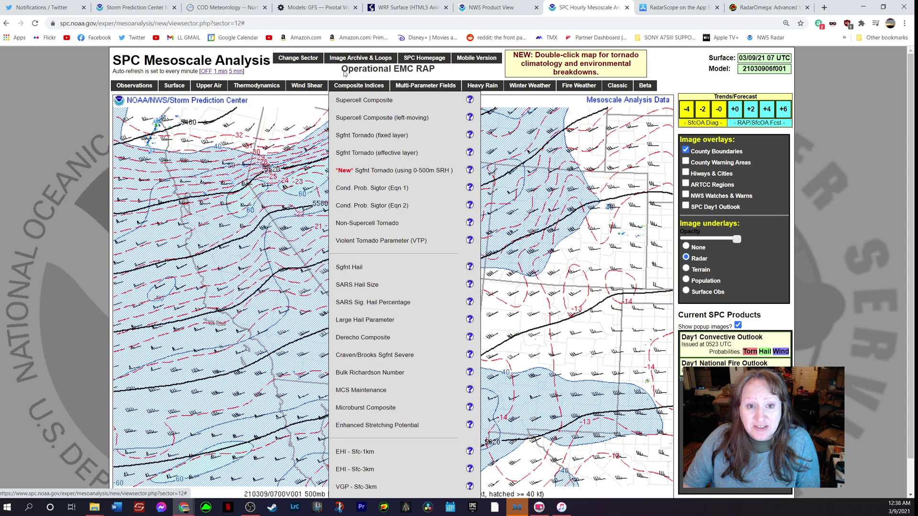
{"action": "mouse_move", "coordinate": [257, 87]}
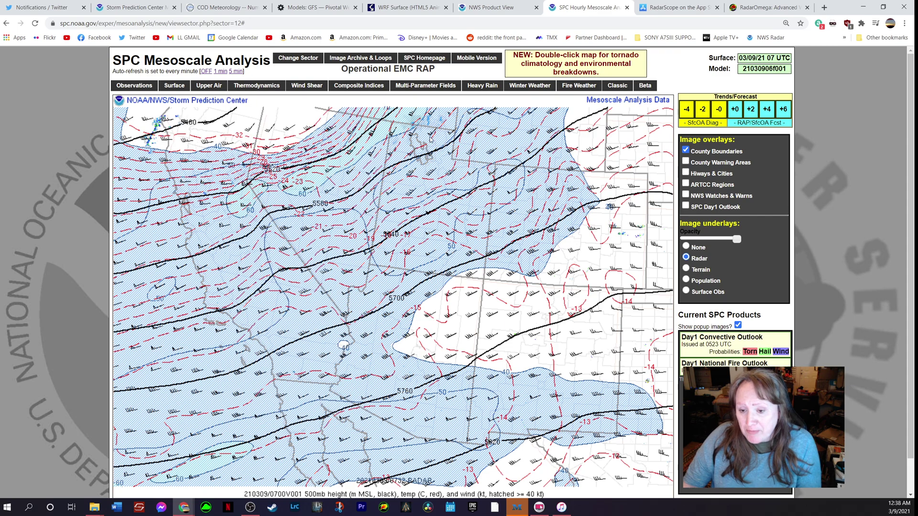
{"action": "mouse_move", "coordinate": [585, 86]}
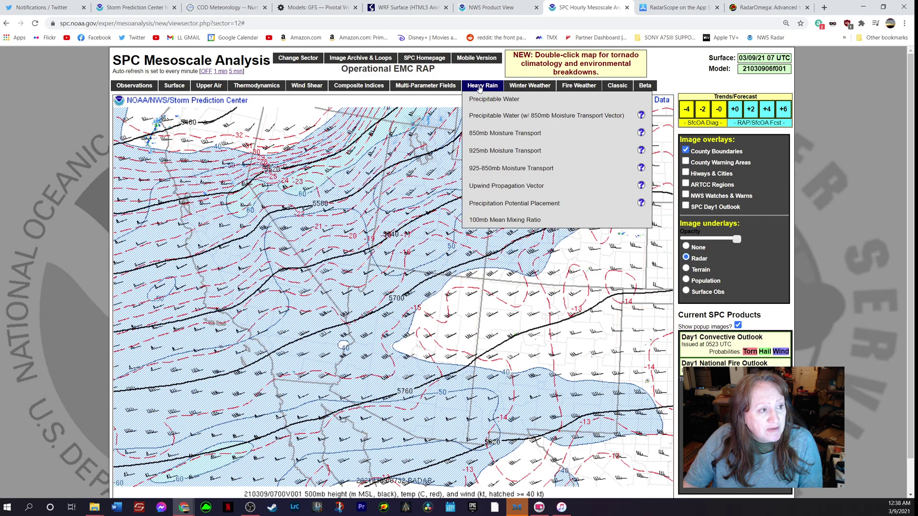
{"action": "left_click", "coordinate": [494, 99]}
{"action": "scroll", "coordinate": [550, 224], "scroll_direction": "down", "scroll_amount": 1}
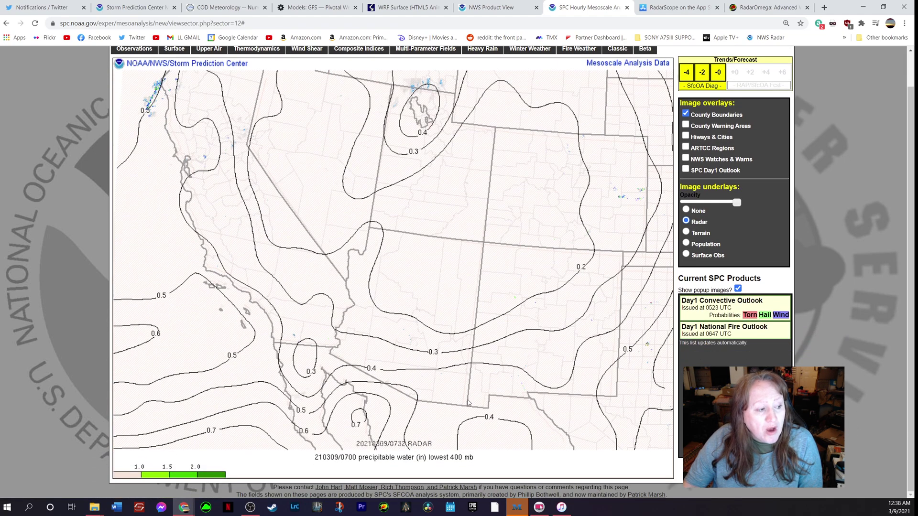
{"action": "scroll", "coordinate": [403, 86], "scroll_direction": "up", "scroll_amount": 1}
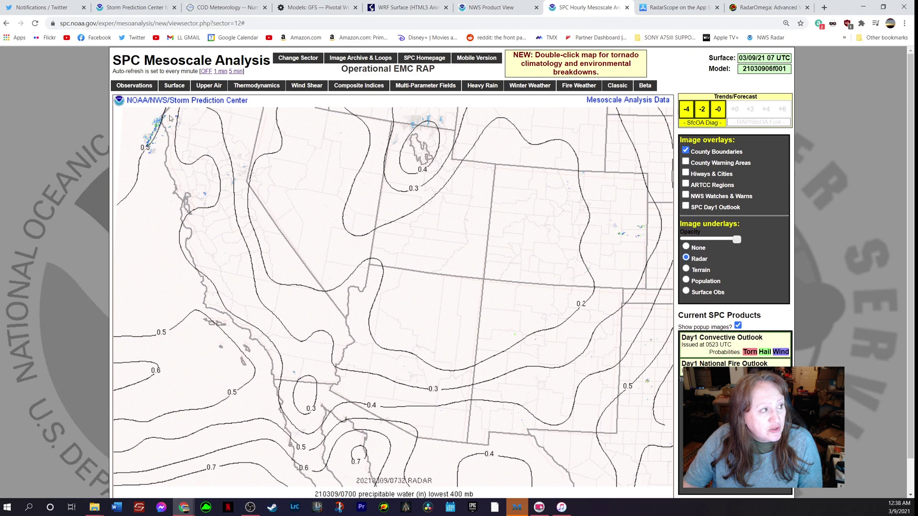
- Display the surface observations plot, examine the station data across the Southwest, and look over the Beta products
{"action": "left_click", "coordinate": [144, 98]}
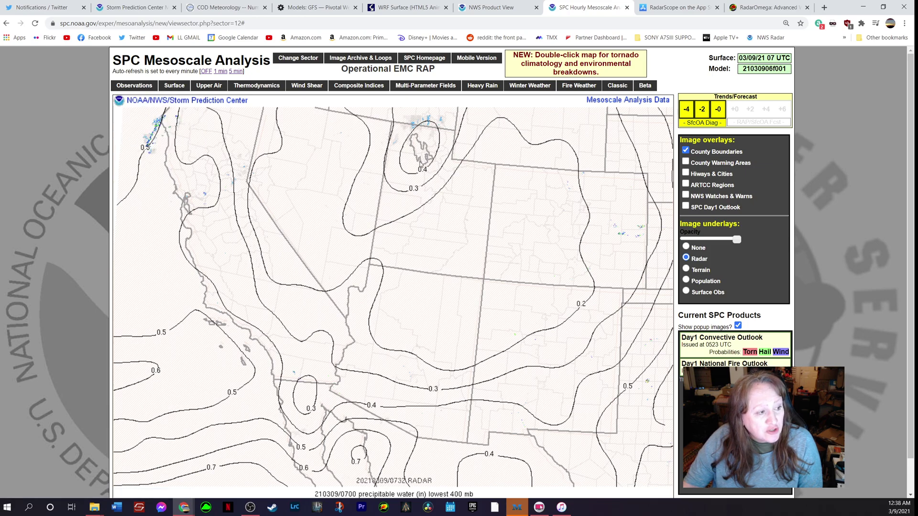
{"action": "scroll", "coordinate": [430, 395], "scroll_direction": "down", "scroll_amount": 1}
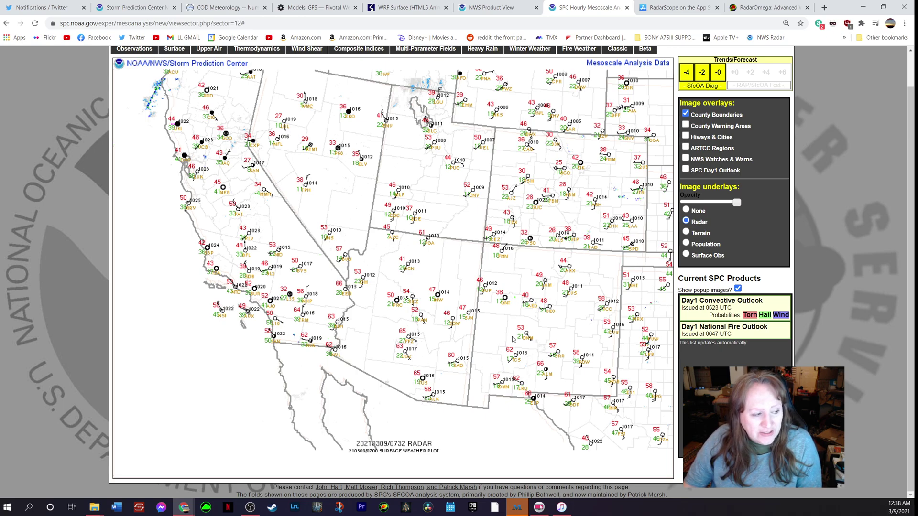
{"action": "scroll", "coordinate": [551, 248], "scroll_direction": "up", "scroll_amount": 1}
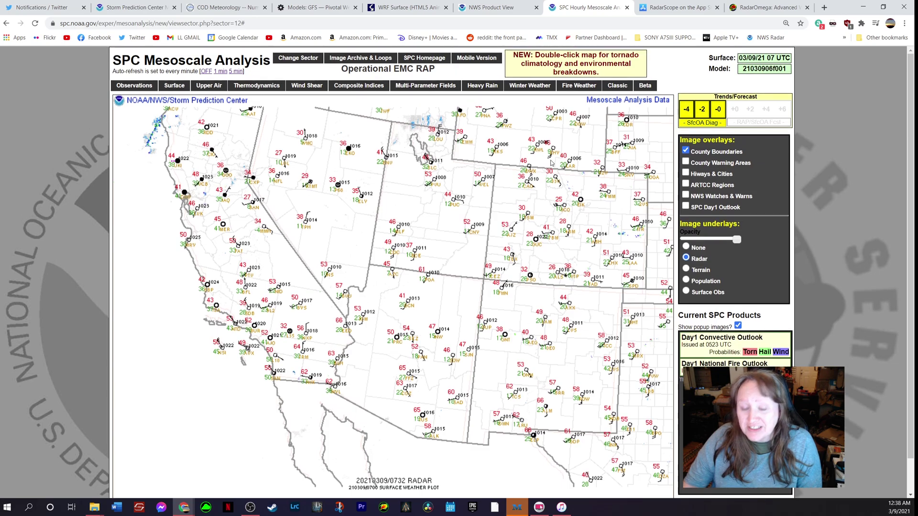
{"action": "scroll", "coordinate": [558, 120], "scroll_direction": "down", "scroll_amount": 1}
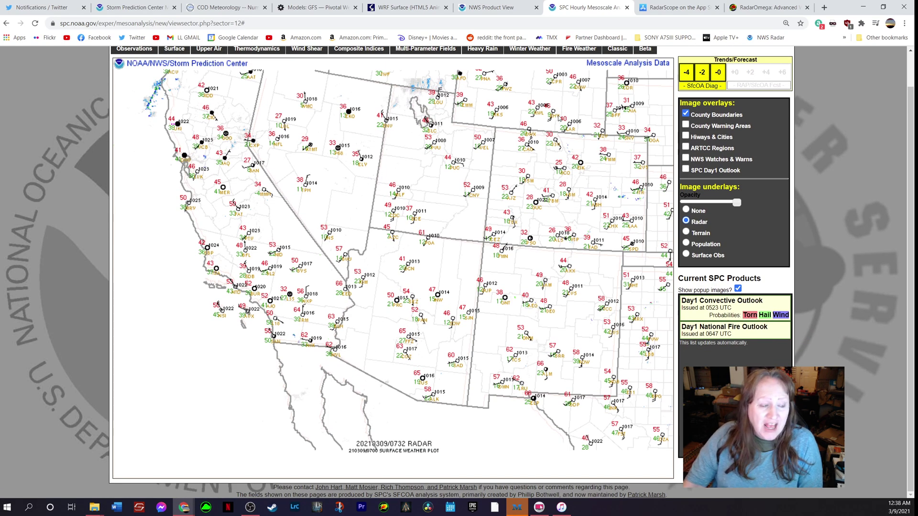
{"action": "scroll", "coordinate": [573, 119], "scroll_direction": "up", "scroll_amount": 1}
{"action": "mouse_move", "coordinate": [209, 85]}
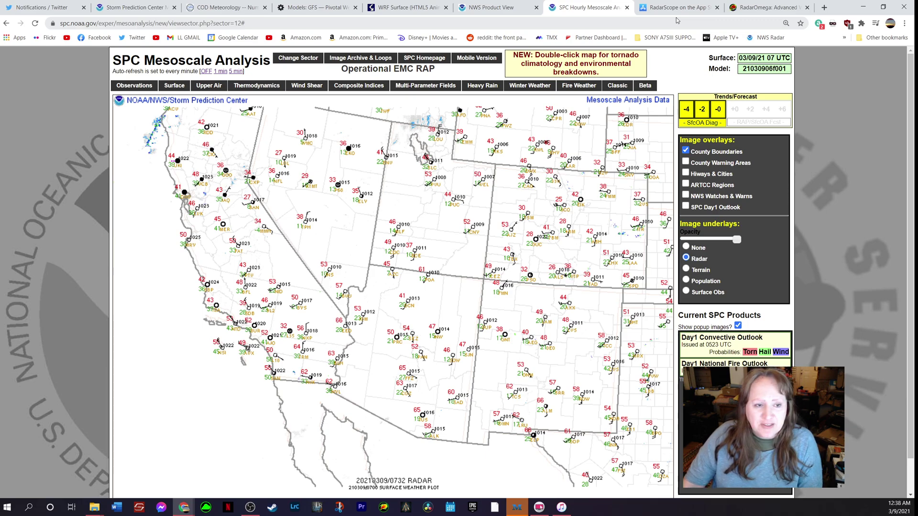
{"action": "left_click", "coordinate": [645, 85]}
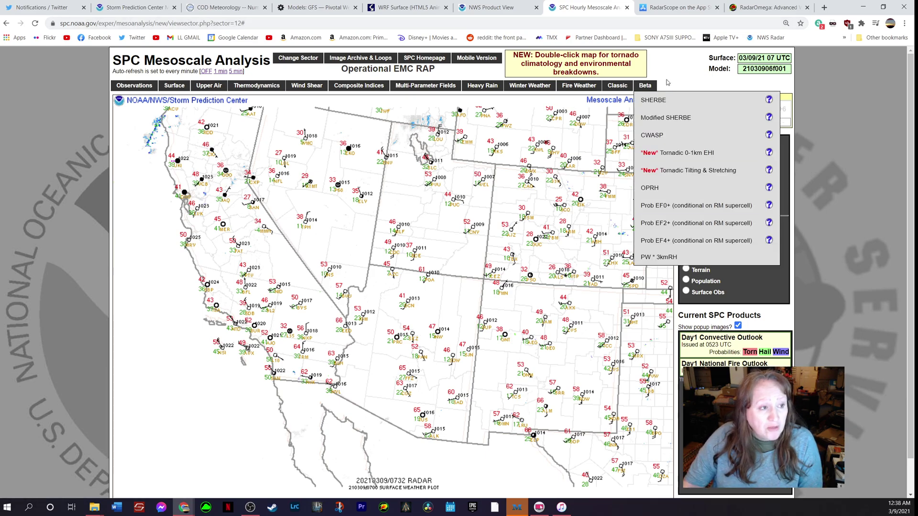
- Switch to the RadarScope App Store page, review its description and screenshots, and open the RadarOmega website
{"action": "left_click", "coordinate": [667, 7]}
{"action": "scroll", "coordinate": [600, 152], "scroll_direction": "down", "scroll_amount": 1}
{"action": "scroll", "coordinate": [574, 136], "scroll_direction": "up", "scroll_amount": 1}
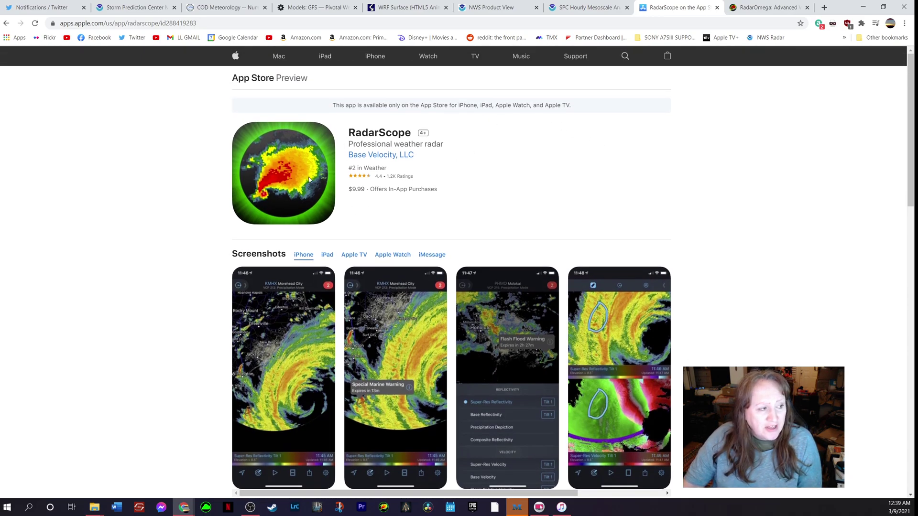
{"action": "scroll", "coordinate": [463, 189], "scroll_direction": "down", "scroll_amount": 2}
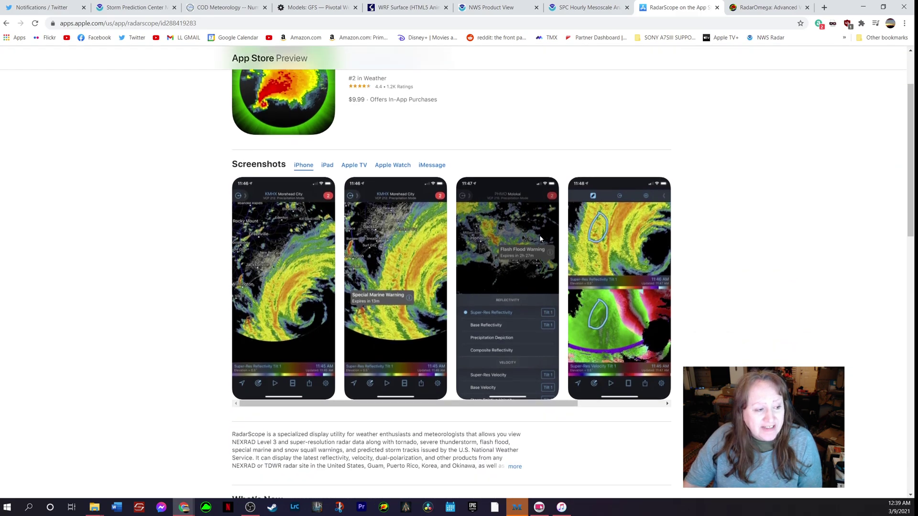
{"action": "scroll", "coordinate": [354, 129], "scroll_direction": "up", "scroll_amount": 2}
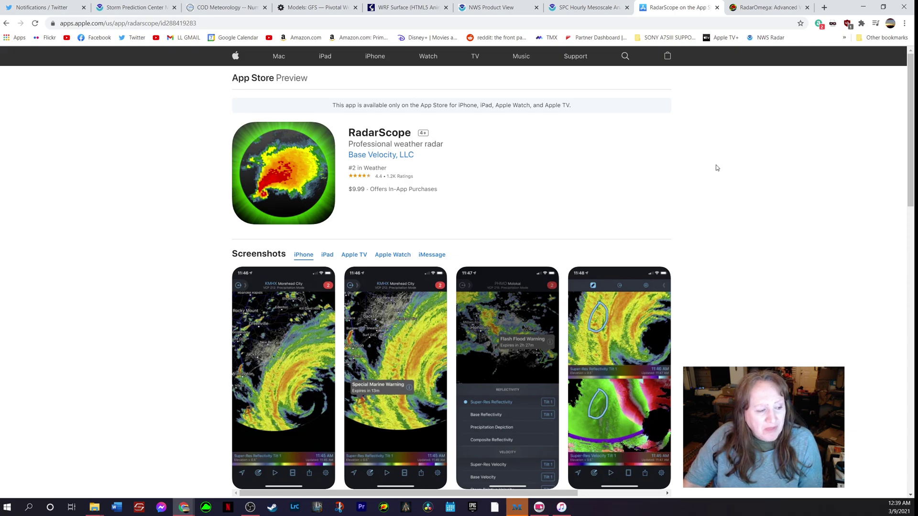
{"action": "scroll", "coordinate": [698, 169], "scroll_direction": "down", "scroll_amount": 1}
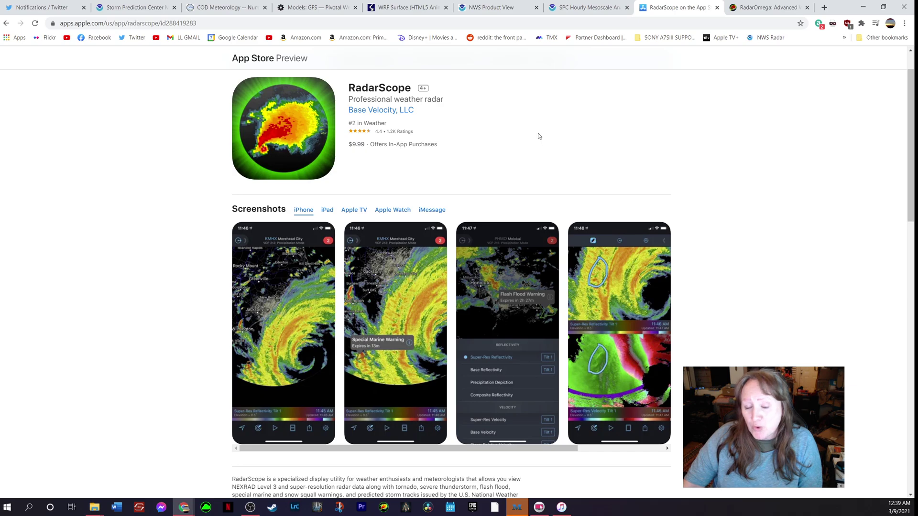
{"action": "scroll", "coordinate": [550, 141], "scroll_direction": "up", "scroll_amount": 1}
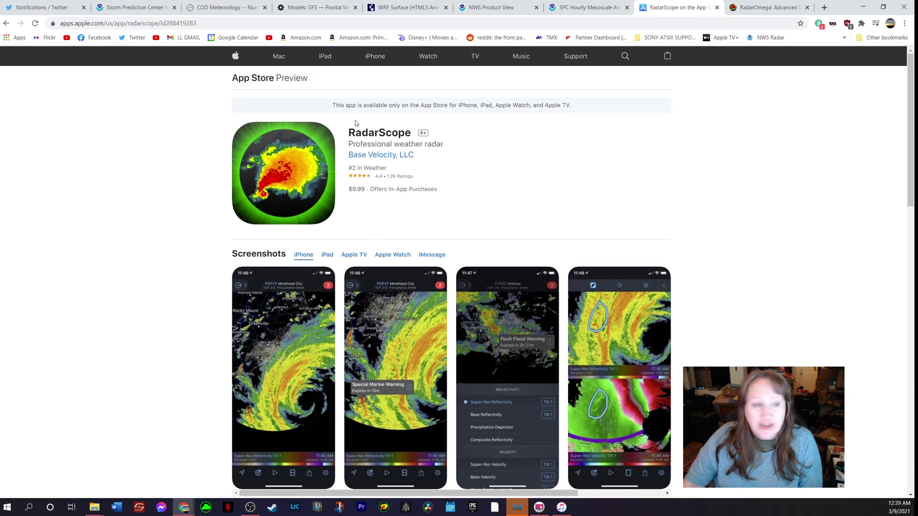
{"action": "left_click", "coordinate": [755, 10]}
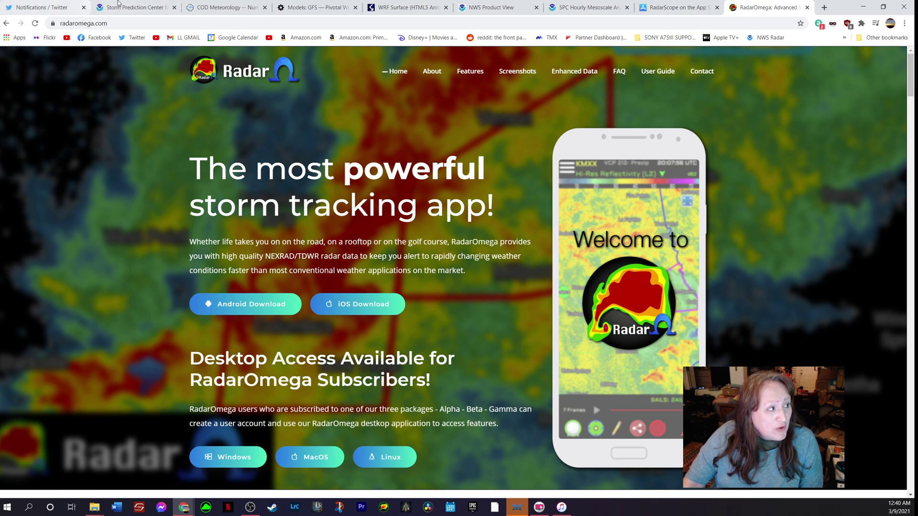
- Return to the College of DuPage forecast models site and open the HRRR model
{"action": "left_click", "coordinate": [132, 8]}
{"action": "left_click", "coordinate": [225, 7]}
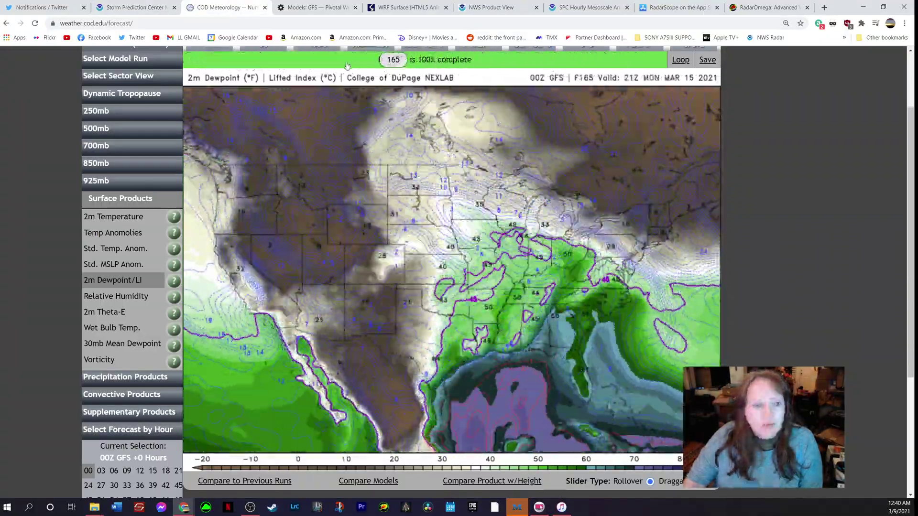
{"action": "scroll", "coordinate": [306, 62], "scroll_direction": "up", "scroll_amount": 2}
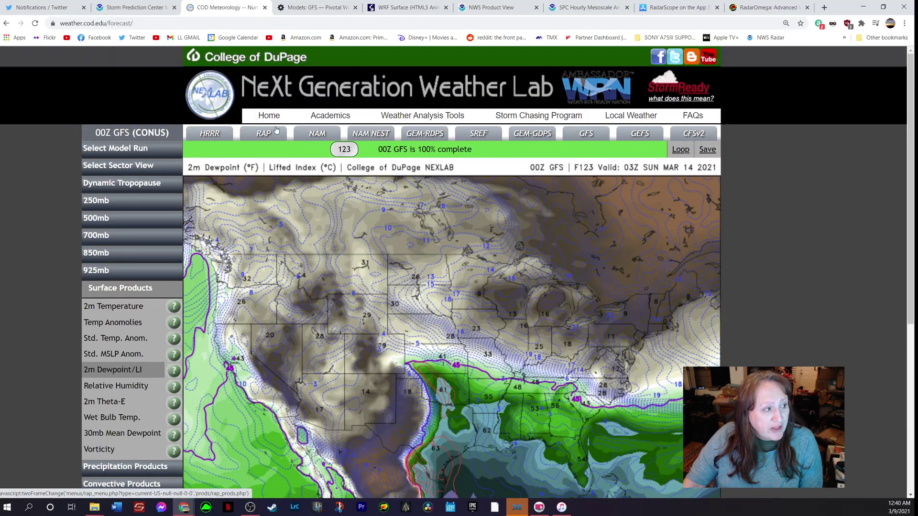
{"action": "left_click", "coordinate": [217, 133]}
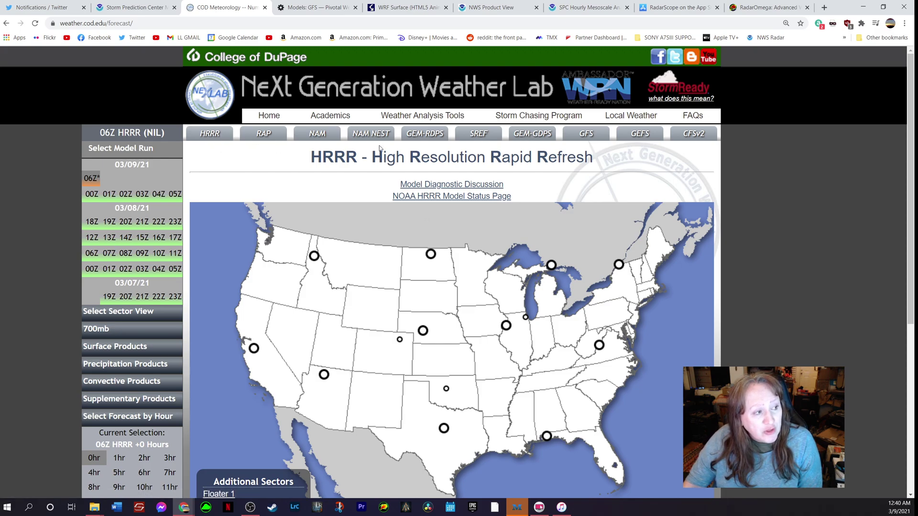
- Open the NAM NEST model and show its precipitation type map for the Southwest sector
{"action": "left_click", "coordinate": [372, 128]}
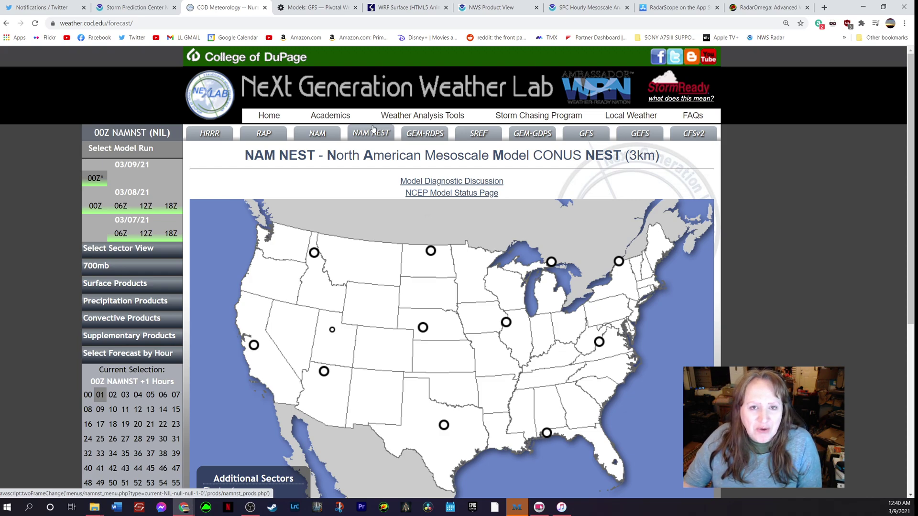
{"action": "scroll", "coordinate": [356, 239], "scroll_direction": "down", "scroll_amount": 1}
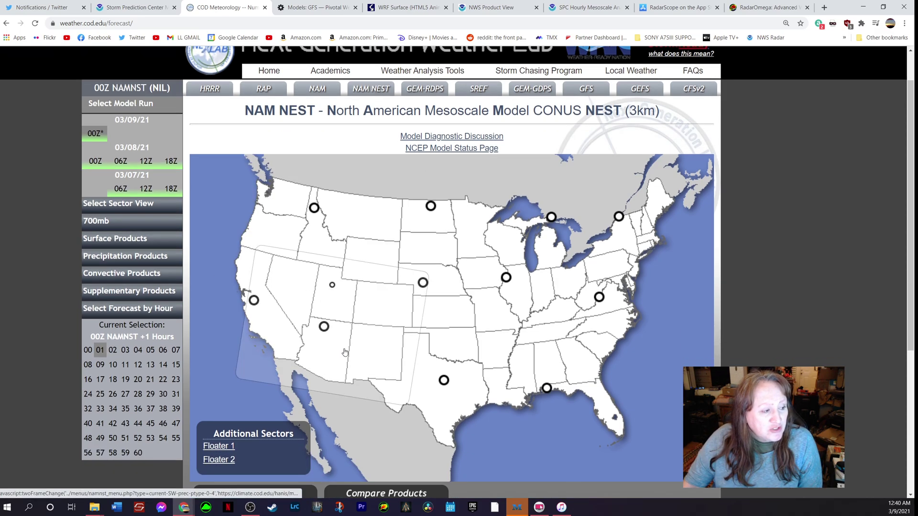
{"action": "left_click", "coordinate": [349, 321]}
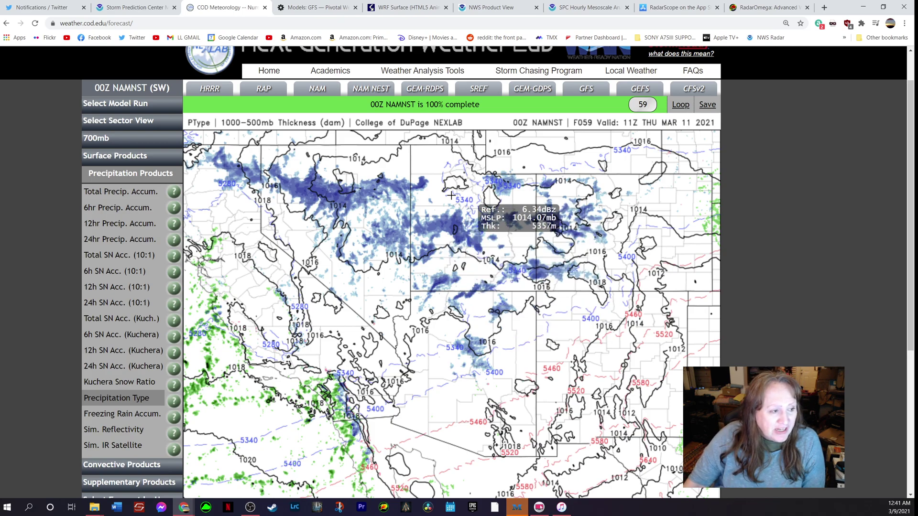
- Run the NAM NEST precipitation type map through its forecast hours, from the early hours up to hour 60
{"action": "scroll", "coordinate": [594, 220], "scroll_direction": "down", "scroll_amount": 1}
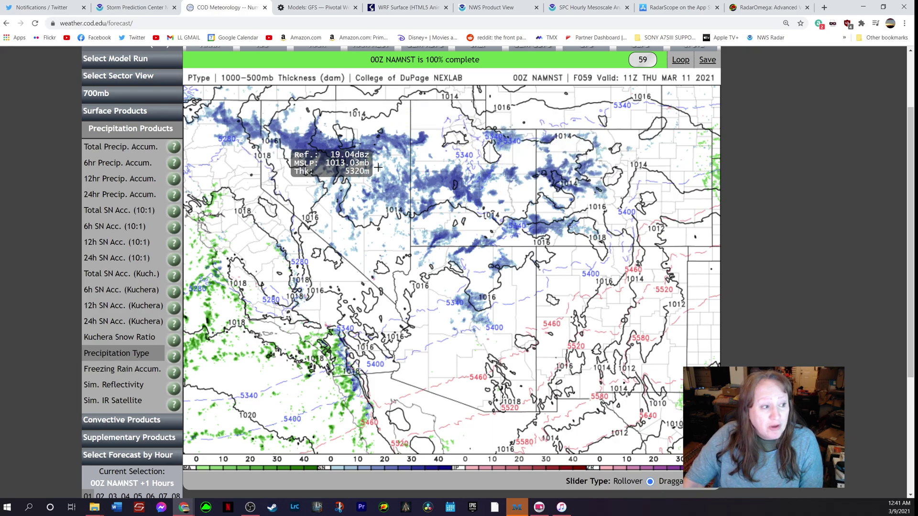
{"action": "mouse_move", "coordinate": [310, 62]}
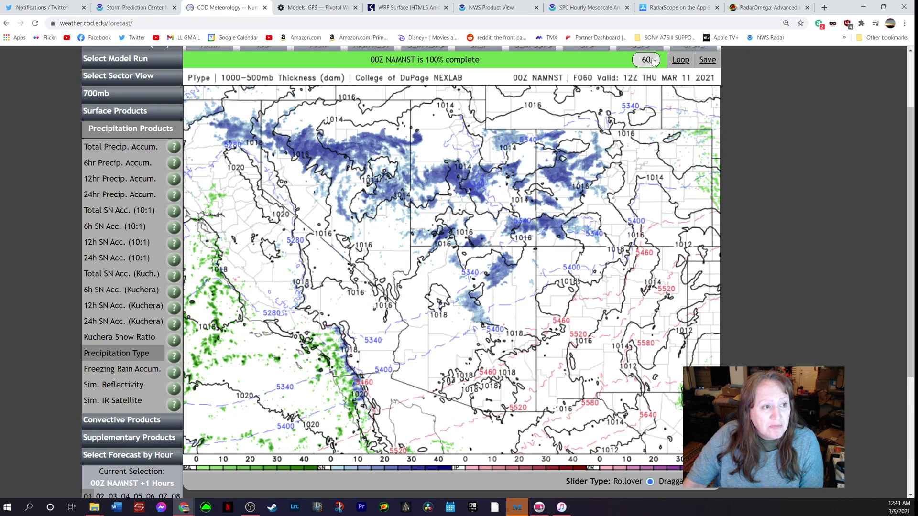
{"action": "mouse_move", "coordinate": [483, 60]}
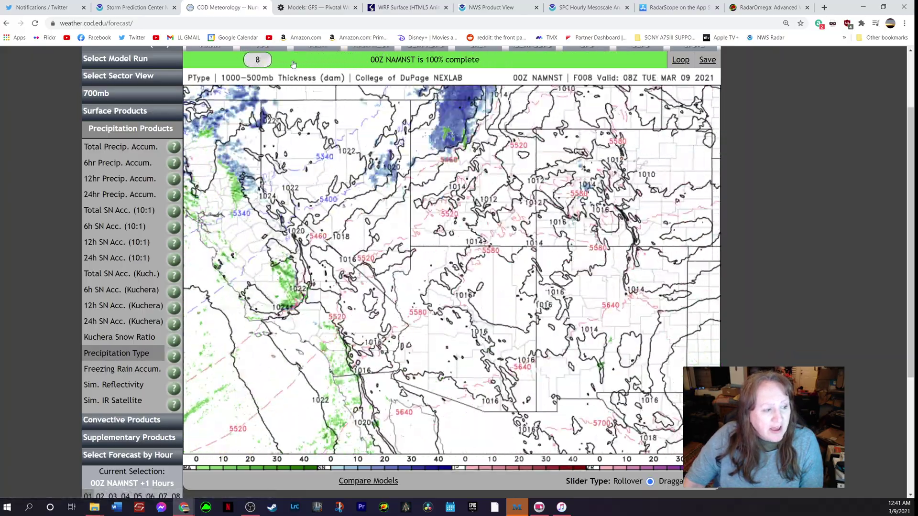
{"action": "mouse_move", "coordinate": [398, 59]}
{"action": "mouse_move", "coordinate": [277, 59]}
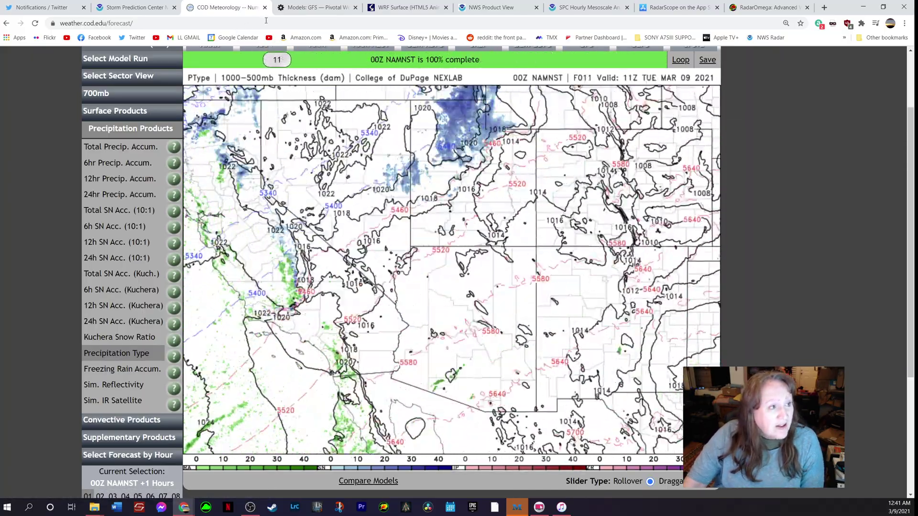
- Revisit the RadarScope App Store page and the RadarOmega website
{"action": "left_click", "coordinate": [677, 8]}
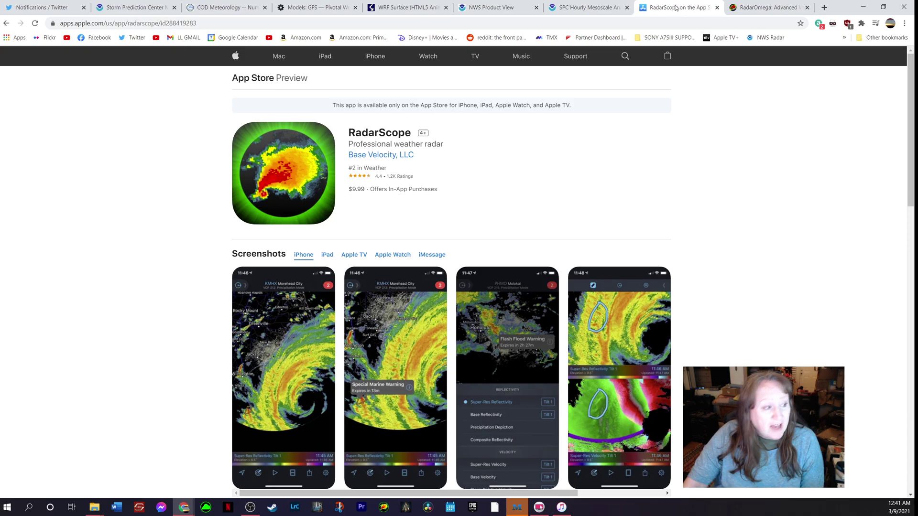
{"action": "left_click", "coordinate": [758, 7]}
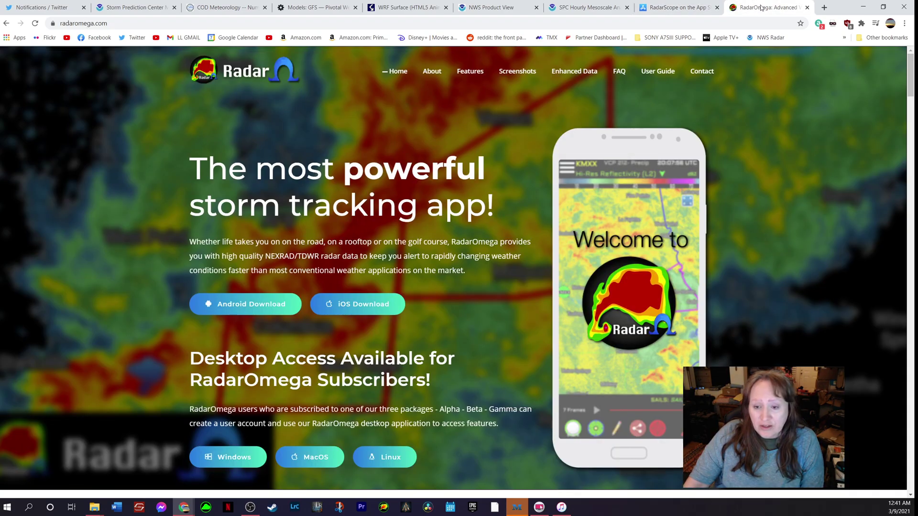